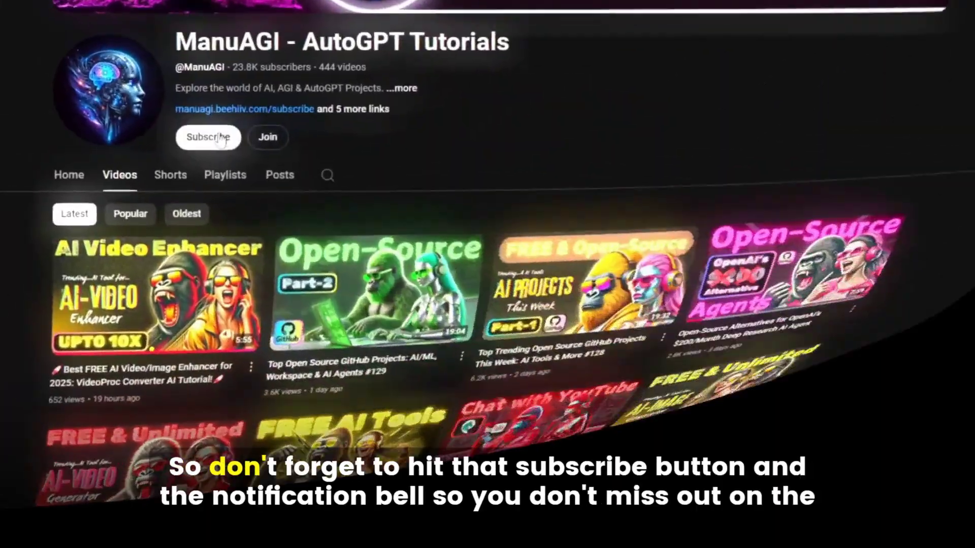
- Subscribe to the AI tutorials channel and set its notification bell to All
{"action": "left_click", "coordinate": [220, 138]}
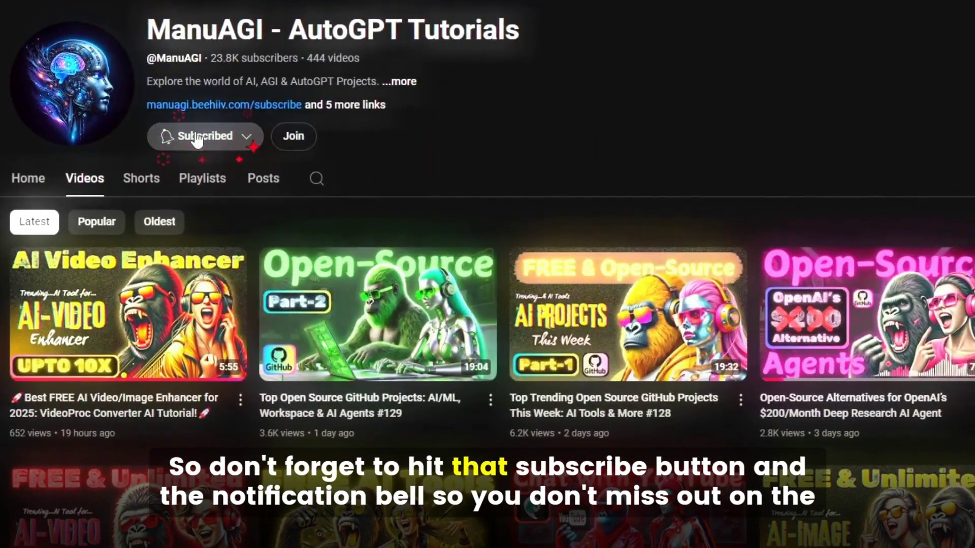
{"action": "left_click", "coordinate": [246, 142]}
{"action": "left_click", "coordinate": [218, 167]}
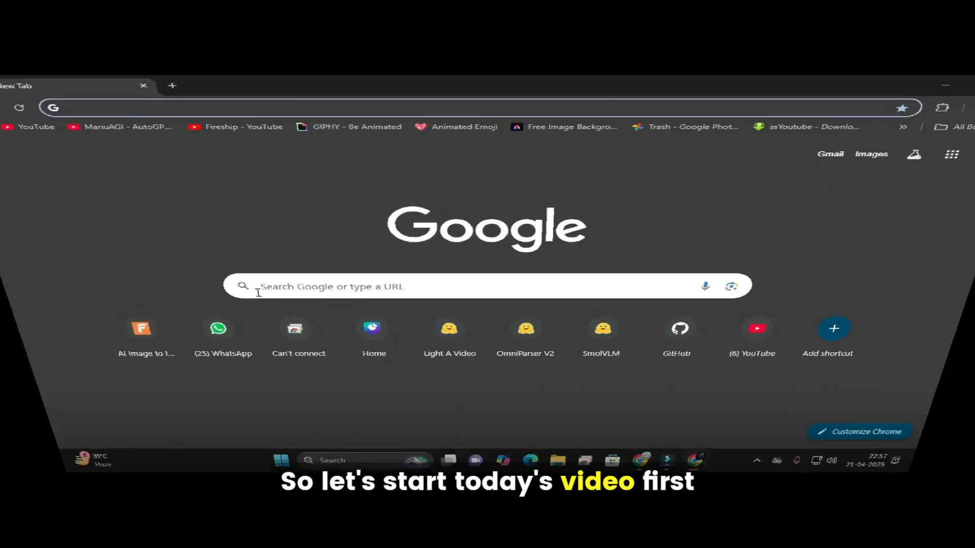
- Go to yuewen.cn and have Google Translate render the chat page in English
{"action": "left_click", "coordinate": [292, 295]}
{"action": "type", "text": "yuewe"}
{"action": "type", "text": "n"}
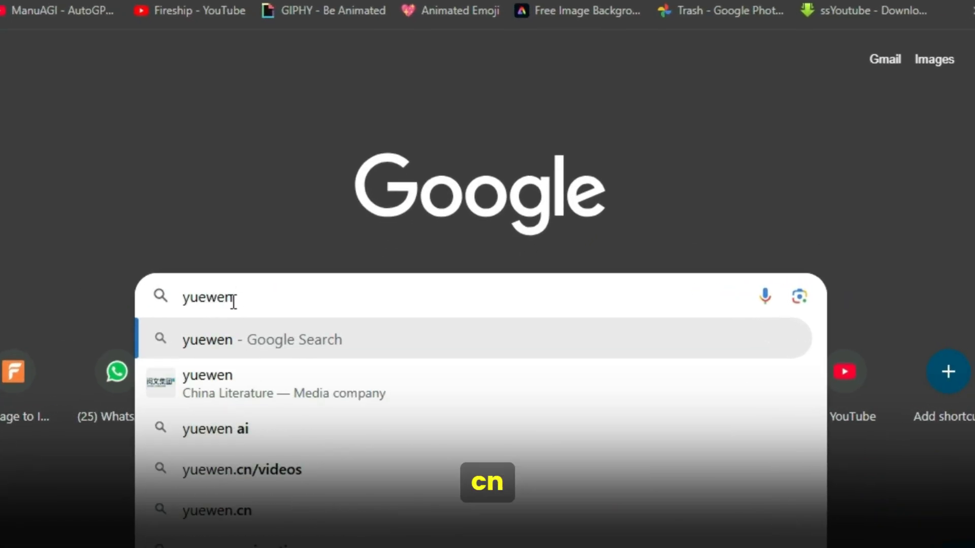
{"action": "type", "text": ".cn"}
{"action": "key", "text": "Return"}
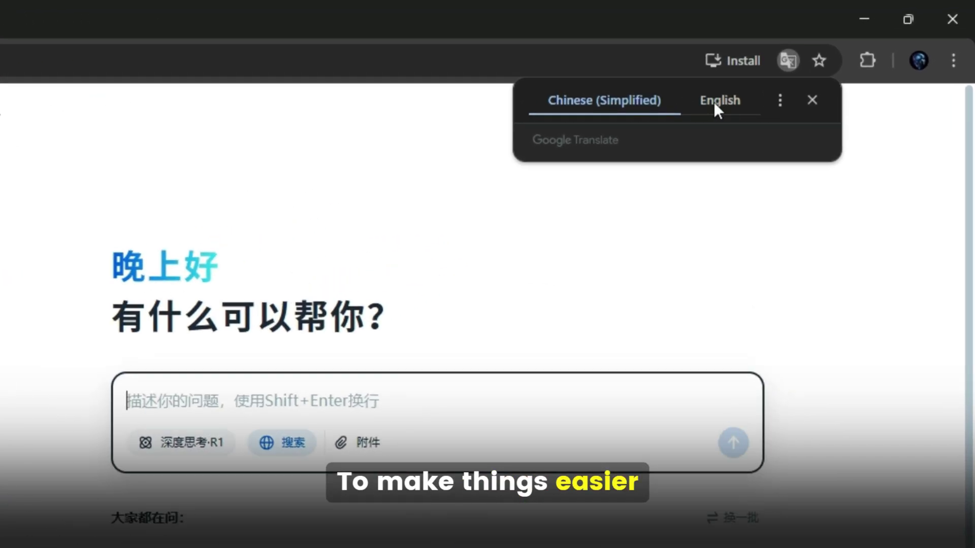
{"action": "left_click", "coordinate": [714, 104]}
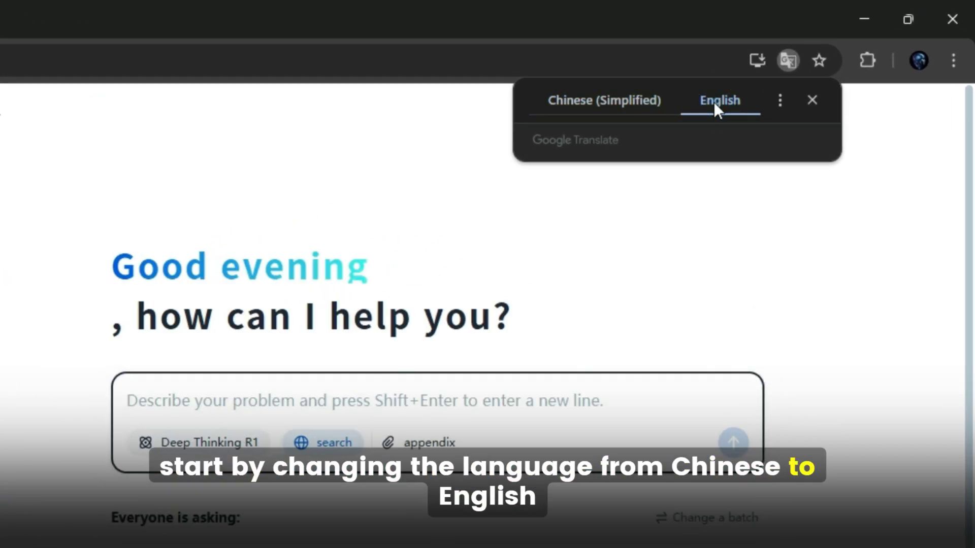
{"action": "left_click", "coordinate": [812, 101]}
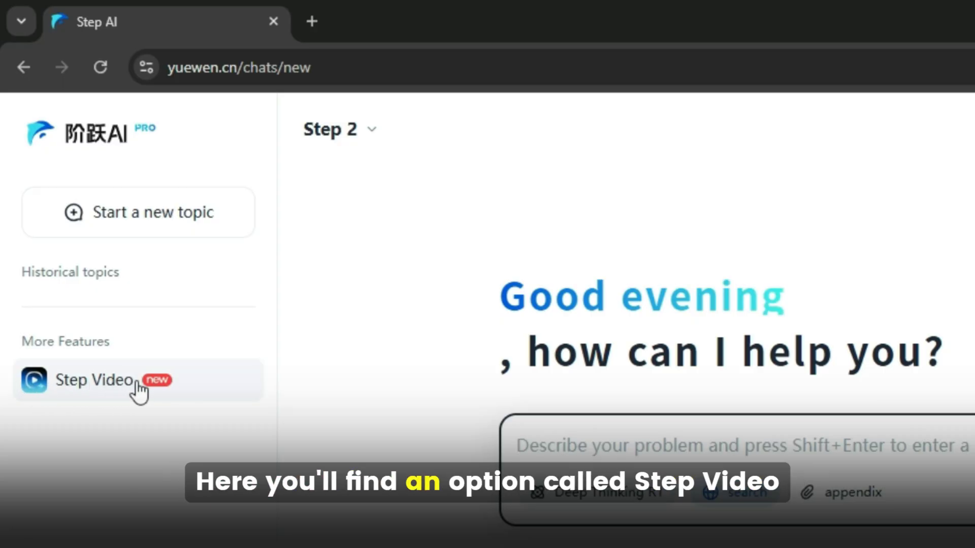
- Open Step Video under More Features and bring up its 请登录 login popup
{"action": "left_click", "coordinate": [93, 381]}
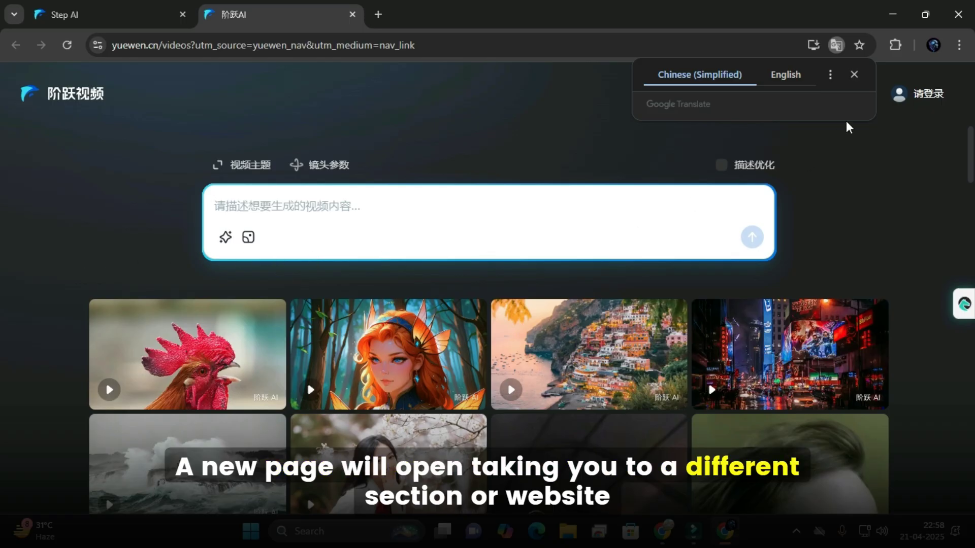
{"action": "left_click", "coordinate": [857, 73]}
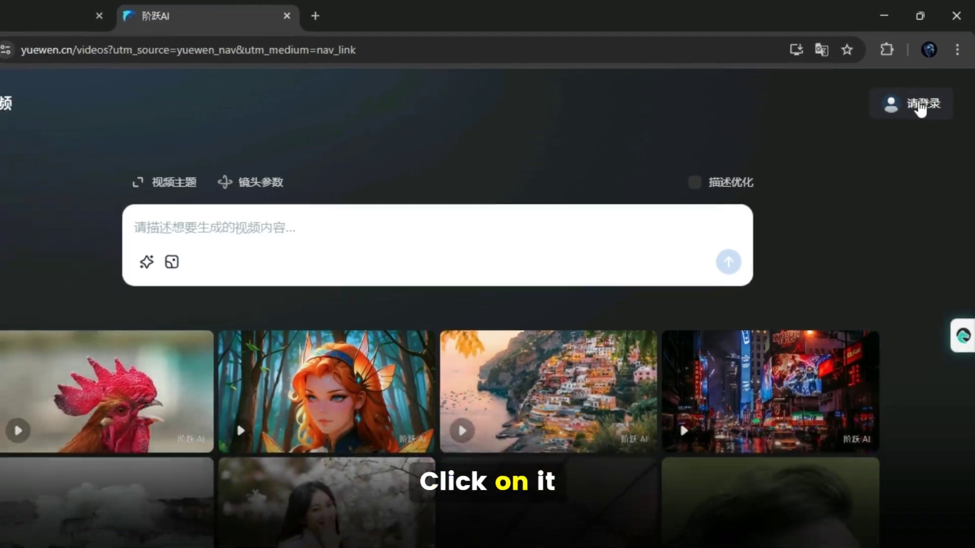
{"action": "left_click", "coordinate": [920, 105]}
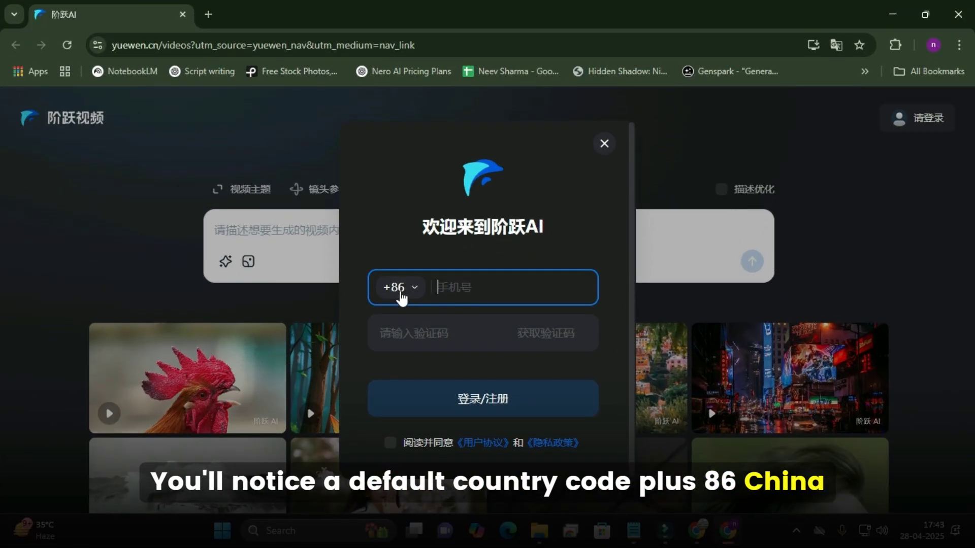
- Switch the login form's country code from +86 China to +61 澳大利亚 (Australia)
{"action": "left_click", "coordinate": [401, 294]}
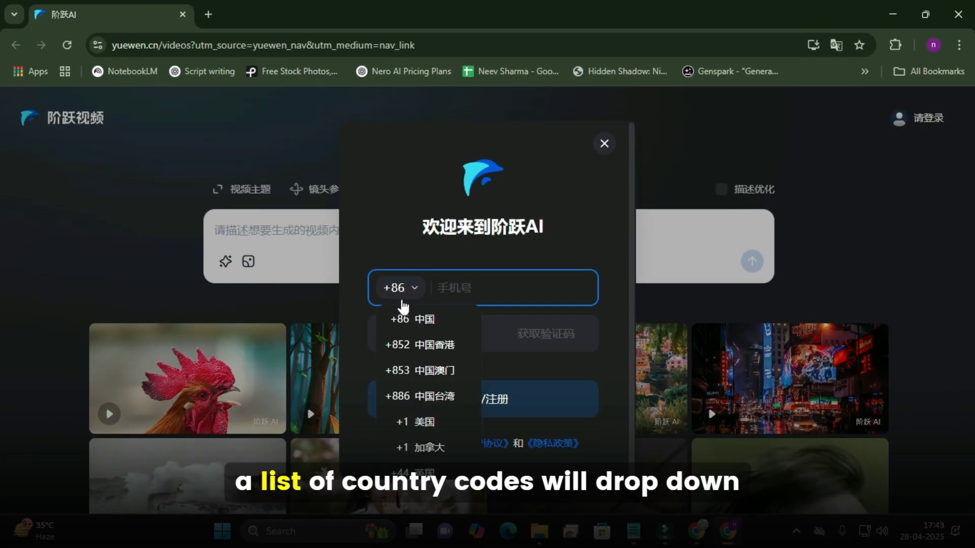
{"action": "scroll", "coordinate": [404, 320], "scroll_direction": "down", "scroll_amount": 3}
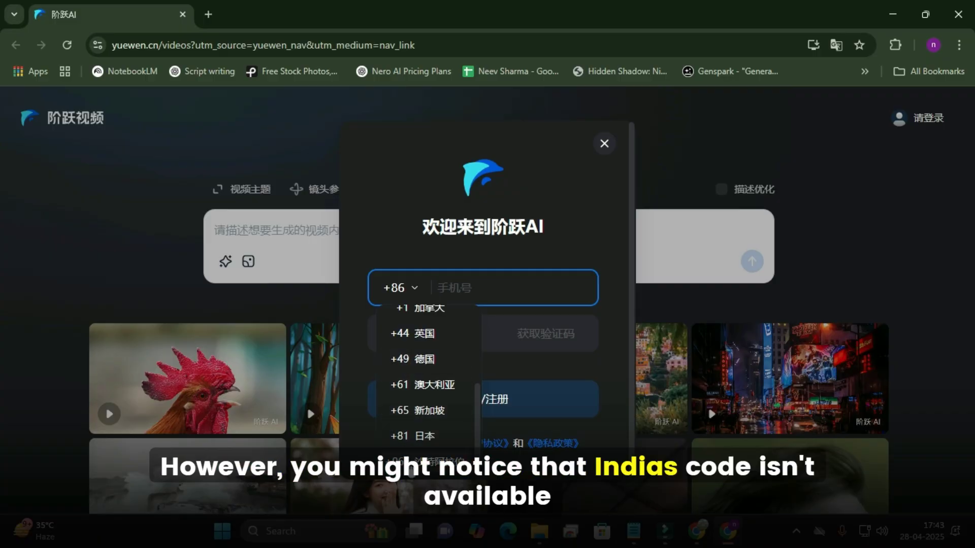
{"action": "scroll", "coordinate": [410, 447], "scroll_direction": "up", "scroll_amount": 3}
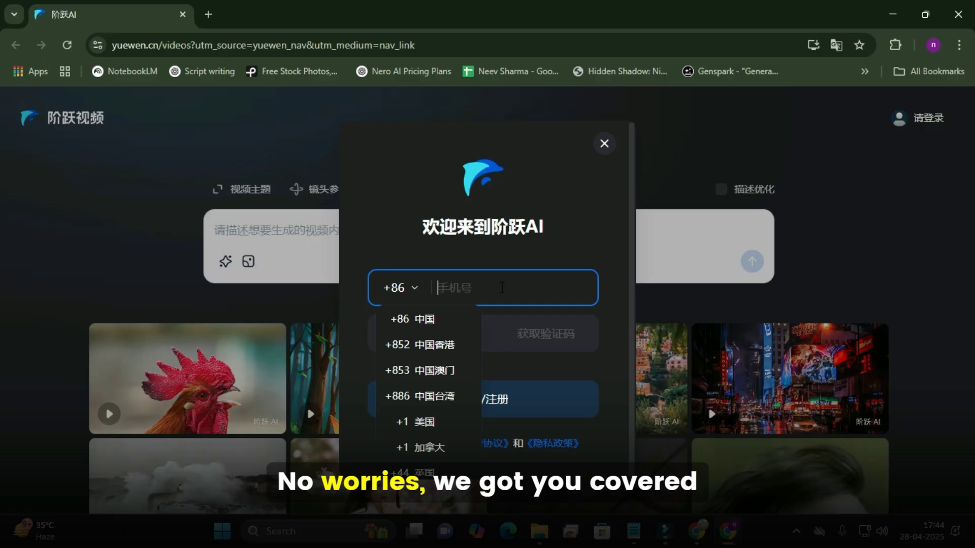
{"action": "left_click", "coordinate": [502, 288]}
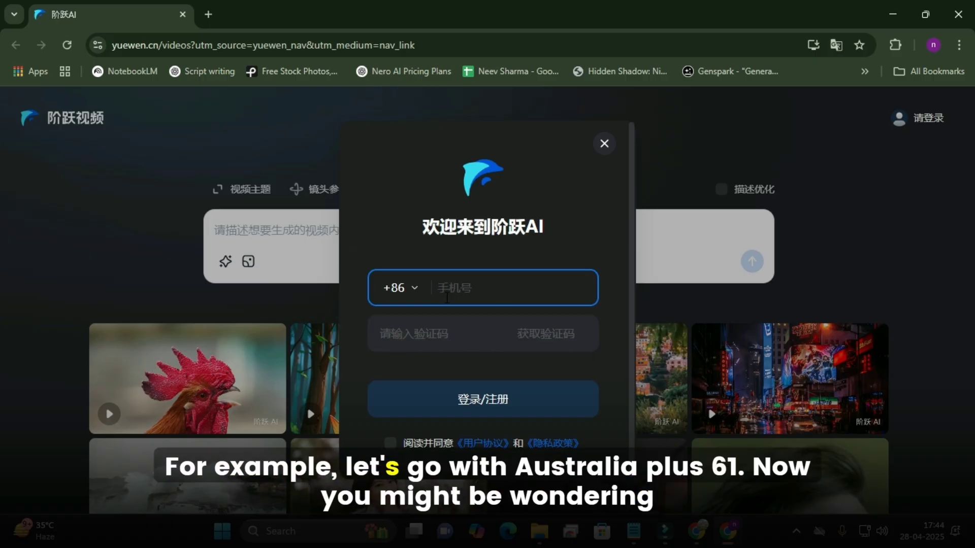
{"action": "left_click", "coordinate": [388, 299]}
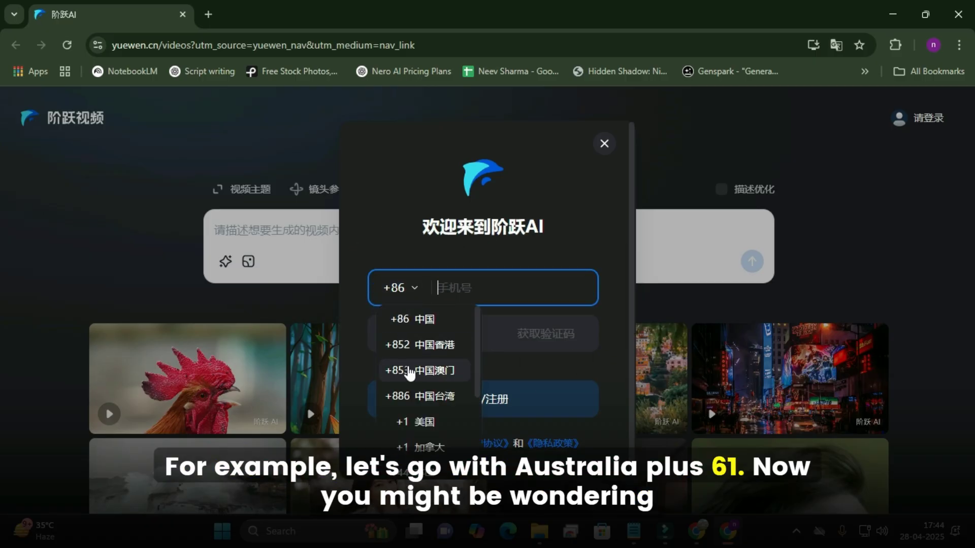
{"action": "scroll", "coordinate": [406, 380], "scroll_direction": "down", "scroll_amount": 3}
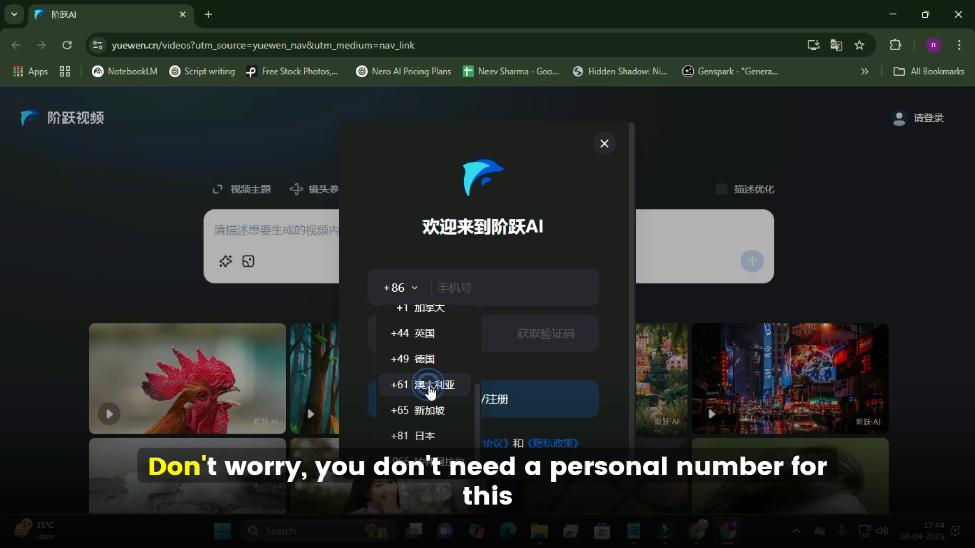
{"action": "left_click", "coordinate": [428, 385]}
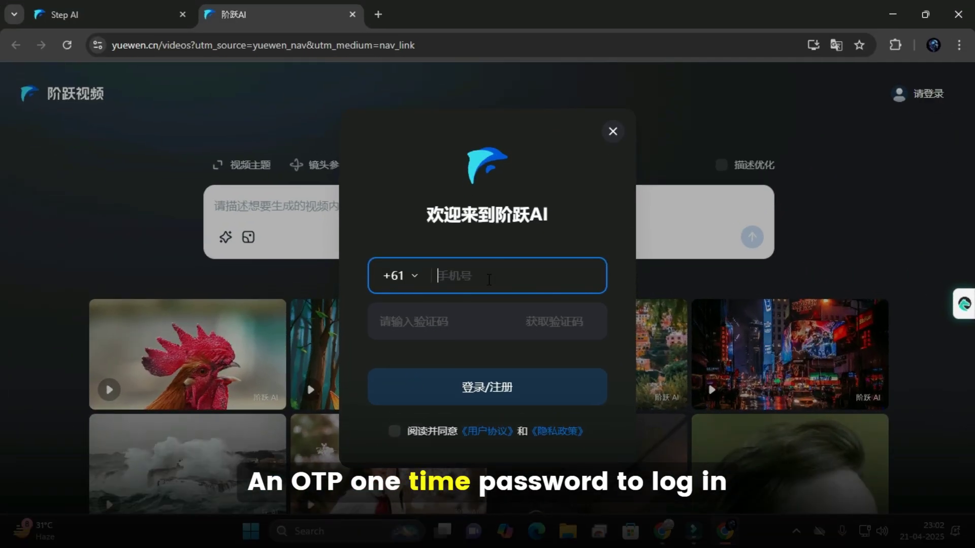
{"action": "key", "text": "ctrl+t"}
- Go to Textrapp.com/free-tools and open the Receive SMS Online tool
{"action": "left_click", "coordinate": [366, 271]}
{"action": "type", "text": "T"}
{"action": "type", "text": "e"}
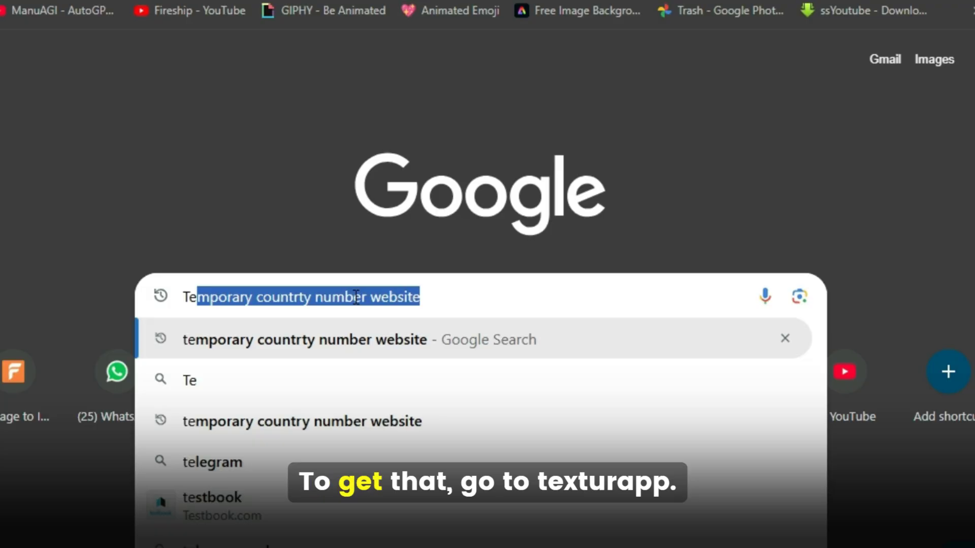
{"action": "type", "text": "xtrapp.com"}
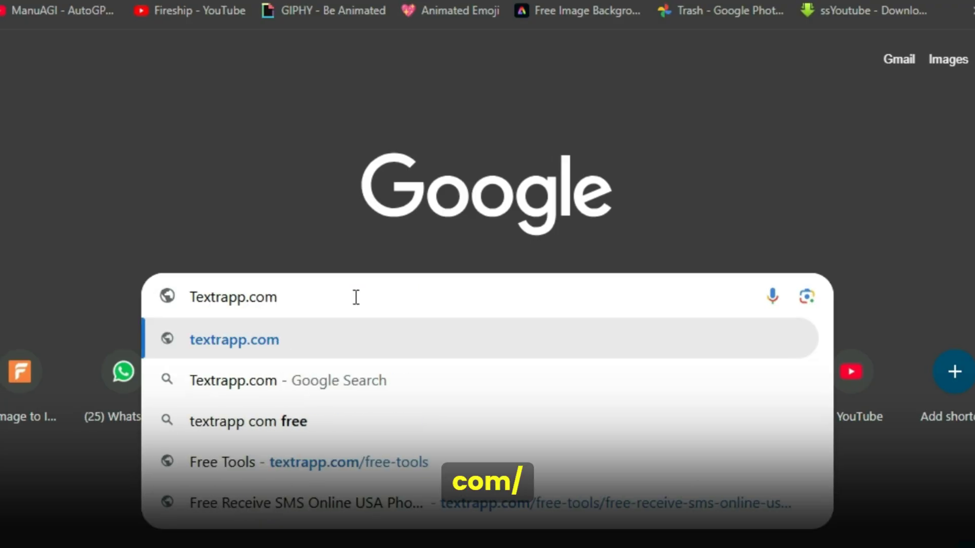
{"action": "type", "text": "/free-tools"}
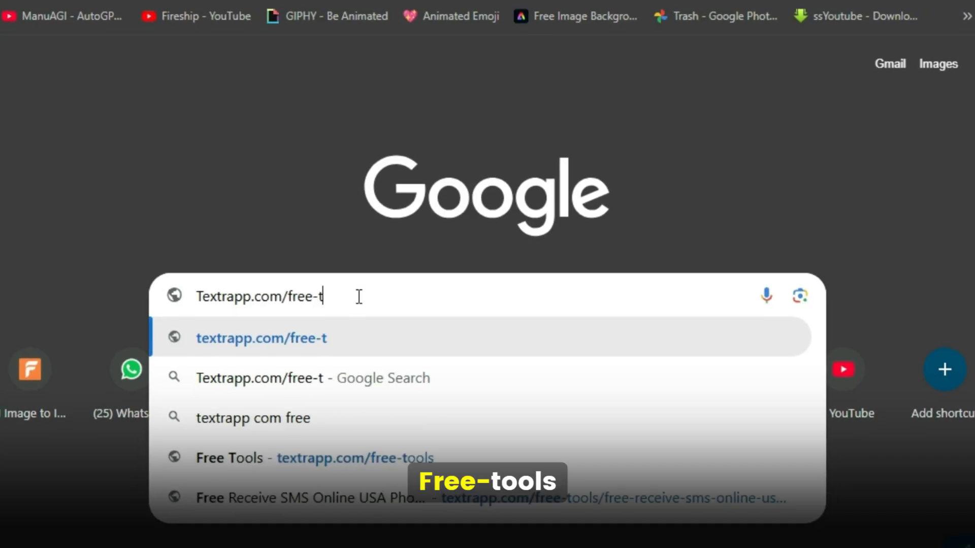
{"action": "key", "text": "Return"}
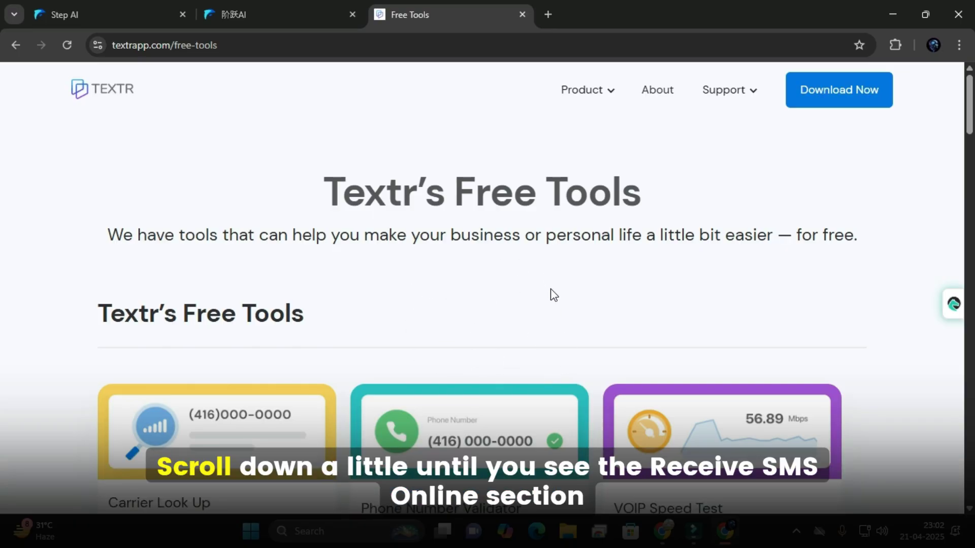
{"action": "scroll", "coordinate": [554, 295], "scroll_direction": "down", "scroll_amount": 15}
{"action": "scroll", "coordinate": [553, 295], "scroll_direction": "down", "scroll_amount": 12}
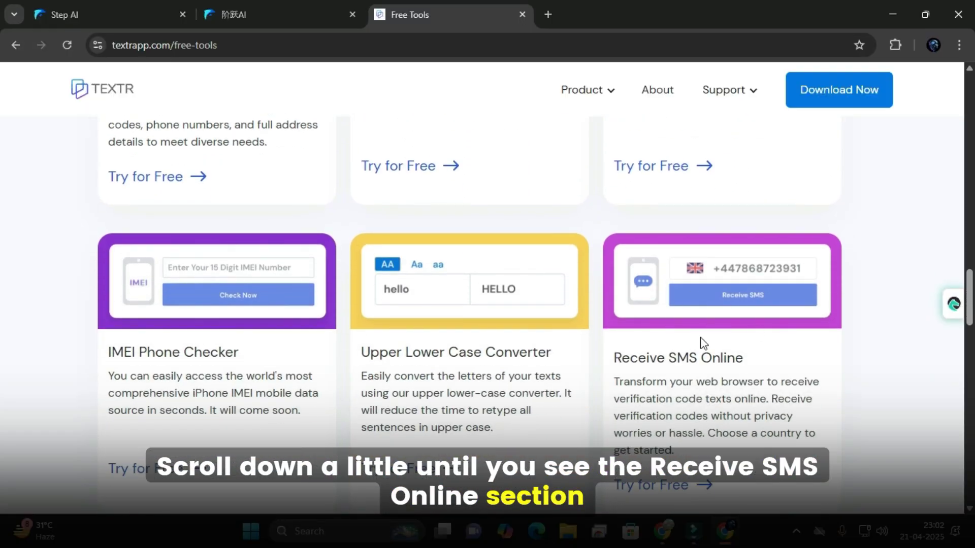
{"action": "scroll", "coordinate": [701, 340], "scroll_direction": "down", "scroll_amount": 1}
{"action": "left_click", "coordinate": [659, 415]}
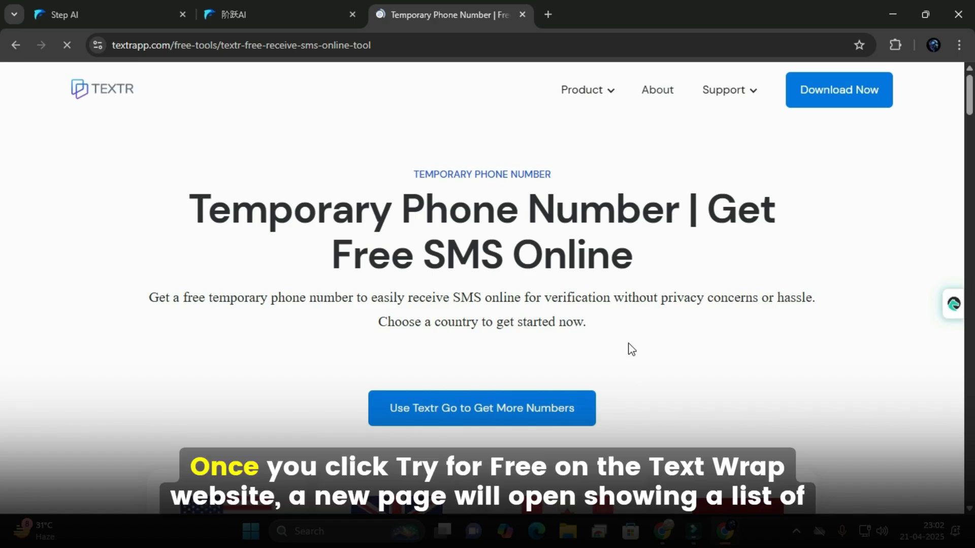
- Scroll the country list down until the Australia card appears
{"action": "scroll", "coordinate": [628, 334], "scroll_direction": "down", "scroll_amount": 3}
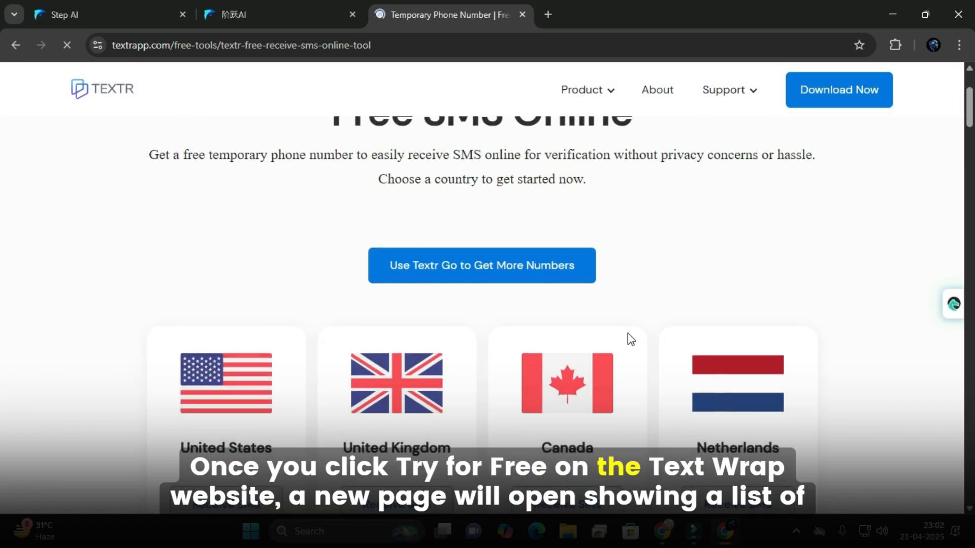
{"action": "scroll", "coordinate": [628, 334], "scroll_direction": "down", "scroll_amount": 1}
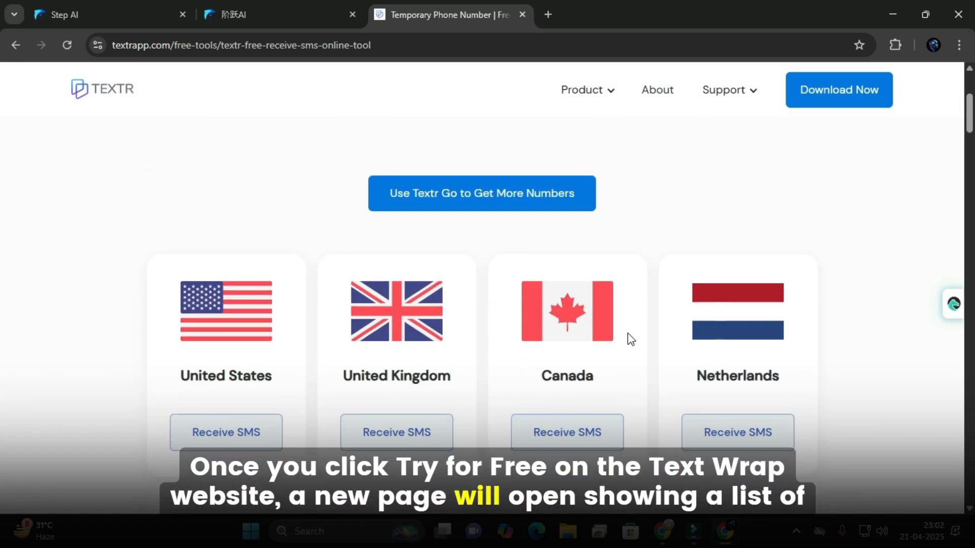
{"action": "scroll", "coordinate": [627, 333], "scroll_direction": "down", "scroll_amount": 3}
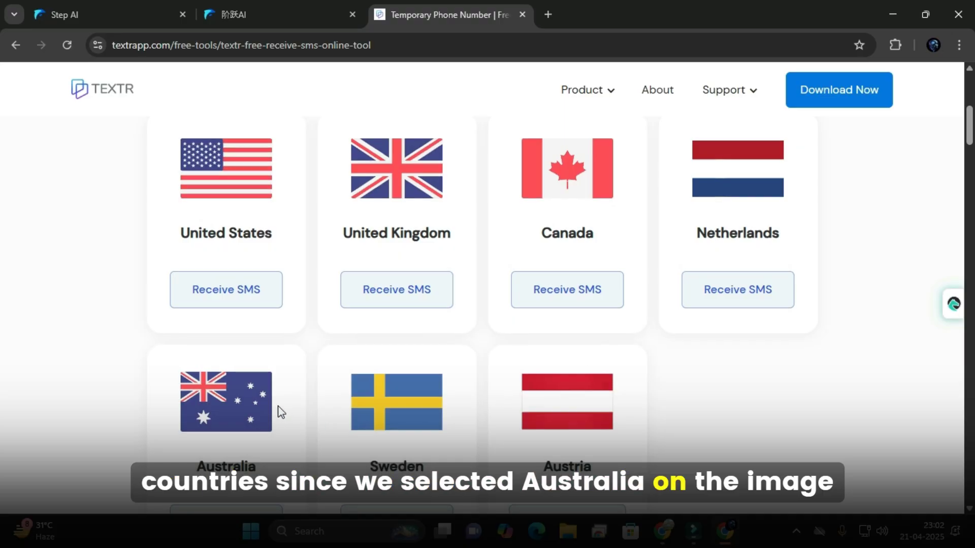
{"action": "scroll", "coordinate": [279, 407], "scroll_direction": "down", "scroll_amount": 4}
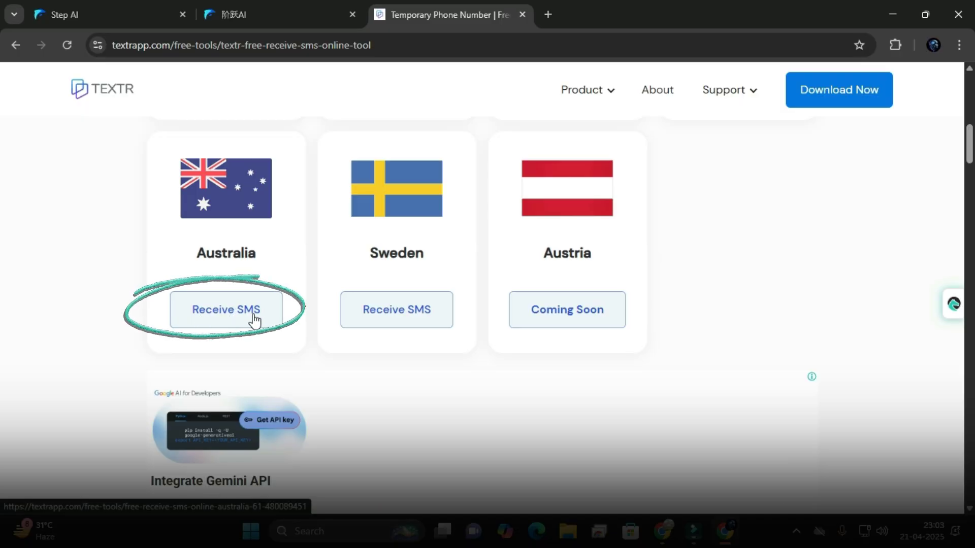
- Copy the Australian temporary number's digits after +61 and return to the Step AI tab
{"action": "left_click", "coordinate": [236, 320]}
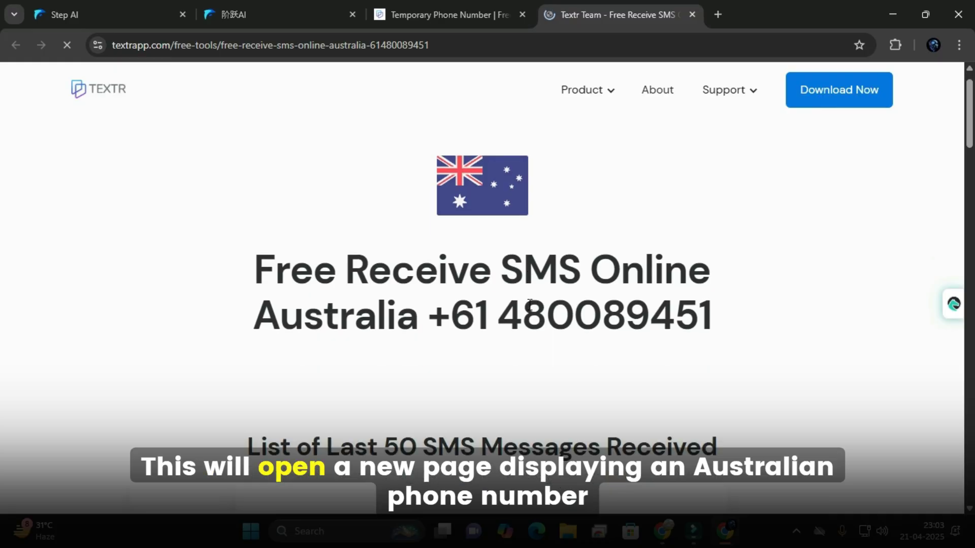
{"action": "scroll", "coordinate": [531, 310], "scroll_direction": "down", "scroll_amount": 3}
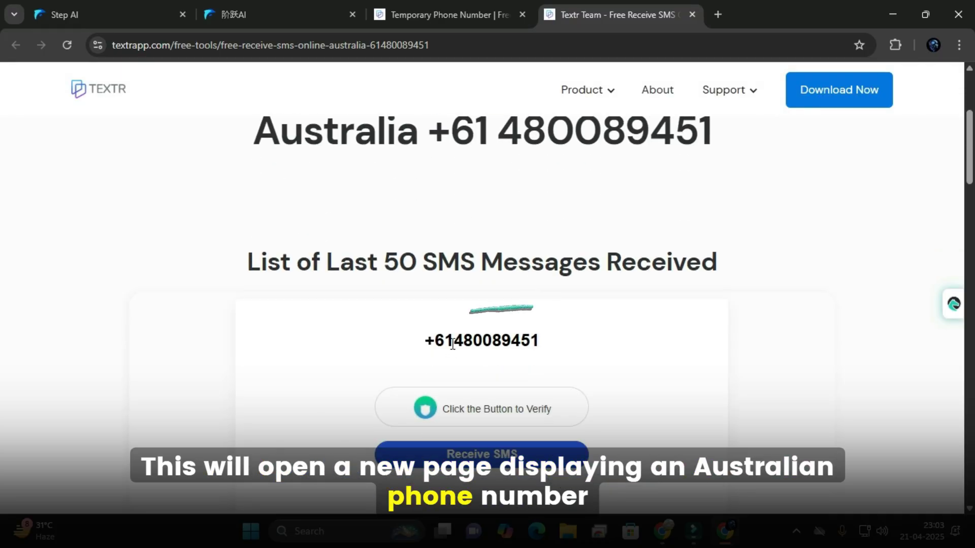
{"action": "left_click_drag", "start_coordinate": [457, 346], "coordinate": [539, 344]}
{"action": "key", "text": "ctrl+c"}
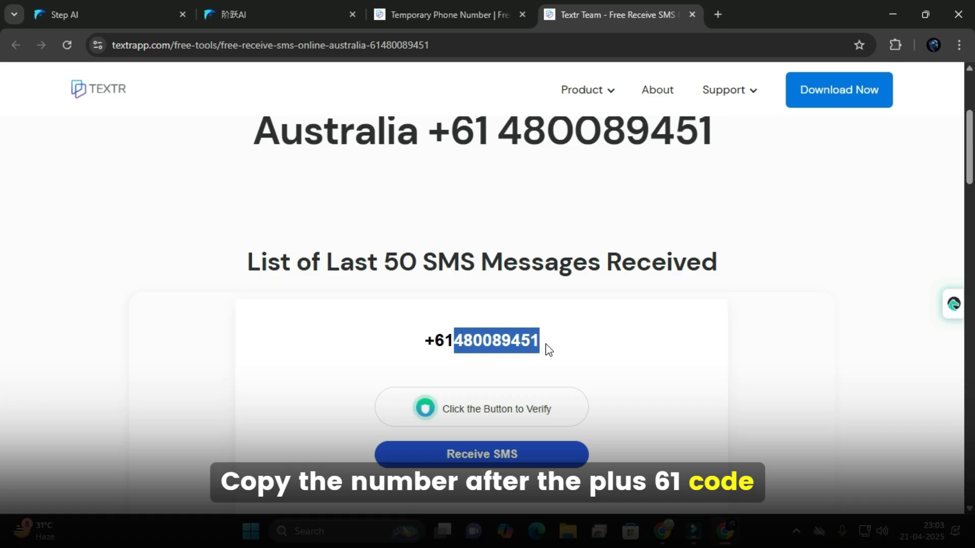
{"action": "left_click", "coordinate": [547, 350]}
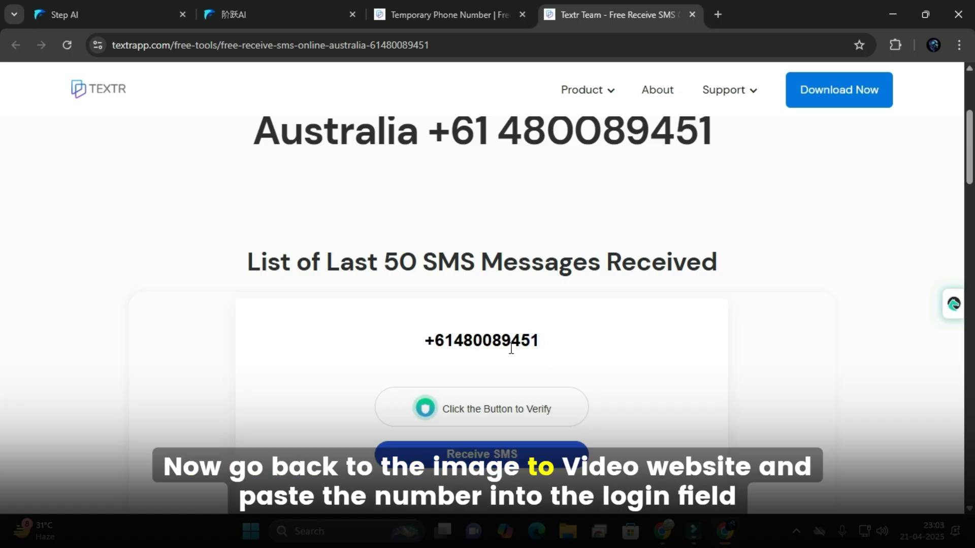
{"action": "left_click", "coordinate": [293, 17]}
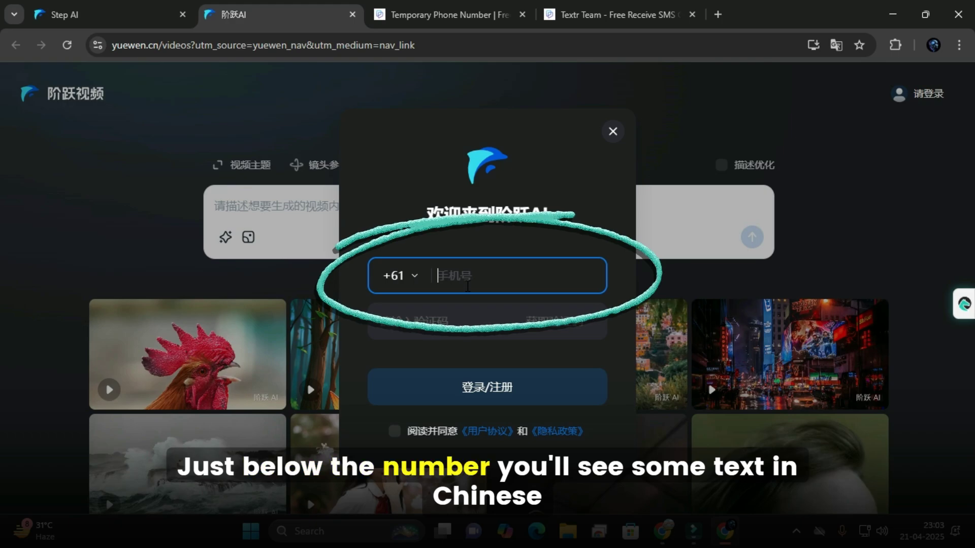
- Paste the temporary number into the phone field and request a verification code via 获取验证码
{"action": "key", "text": "ctrl+v"}
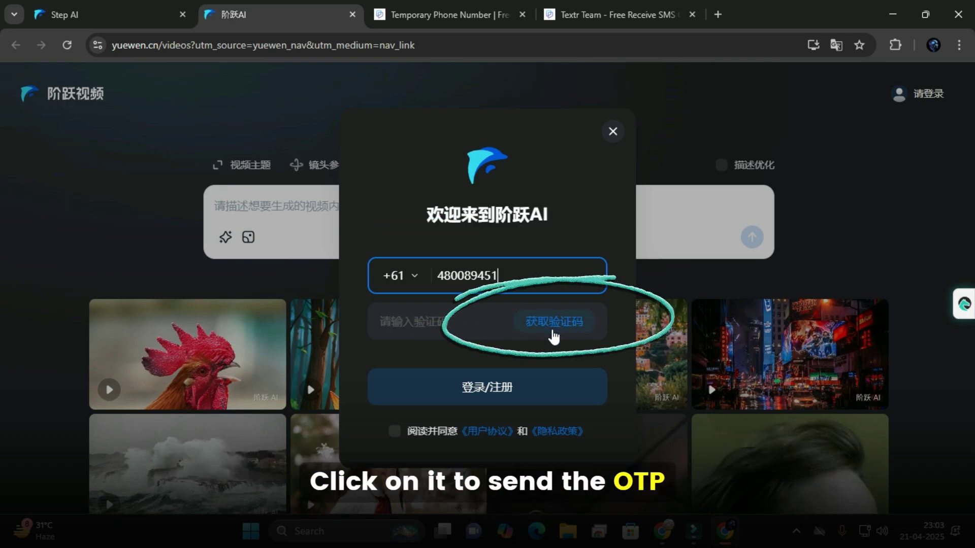
{"action": "left_click", "coordinate": [558, 335]}
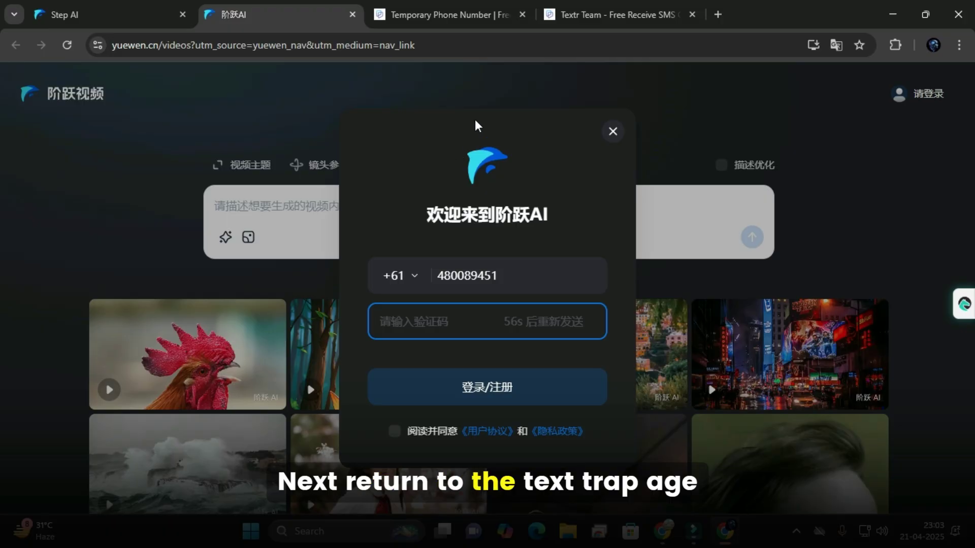
{"action": "left_click", "coordinate": [603, 14]}
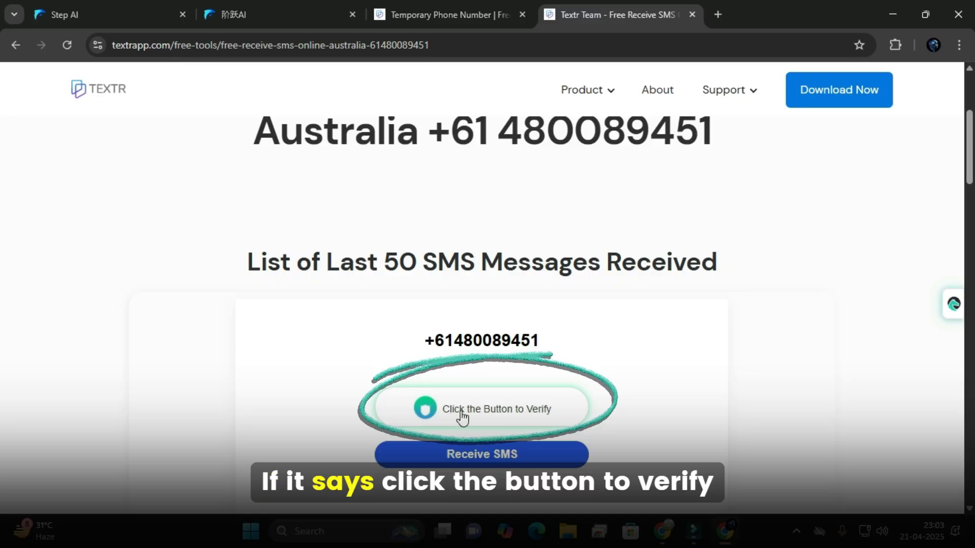
- Pass Textr's human check, refresh the inbox, and copy the code from the newest StepFun SMS
{"action": "left_click", "coordinate": [500, 410]}
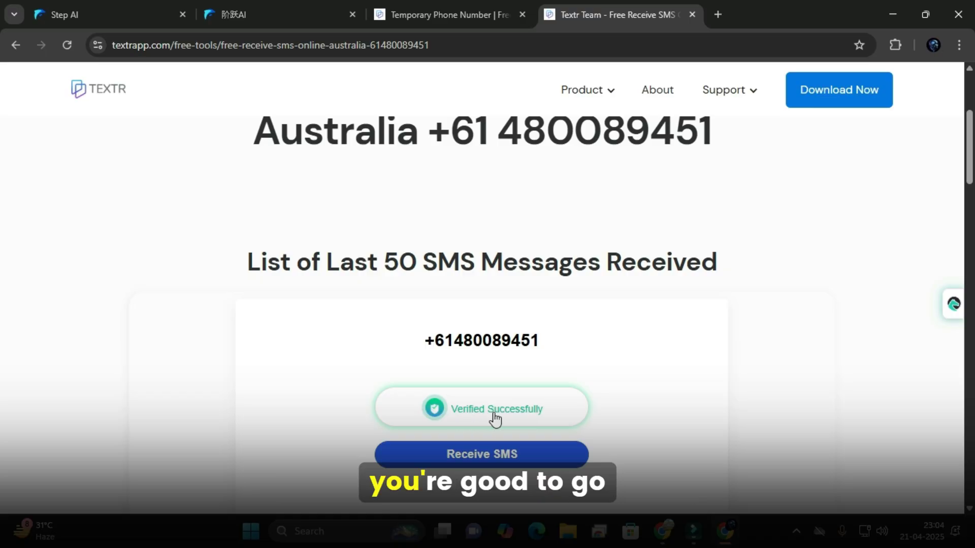
{"action": "scroll", "coordinate": [522, 420], "scroll_direction": "down", "scroll_amount": 1}
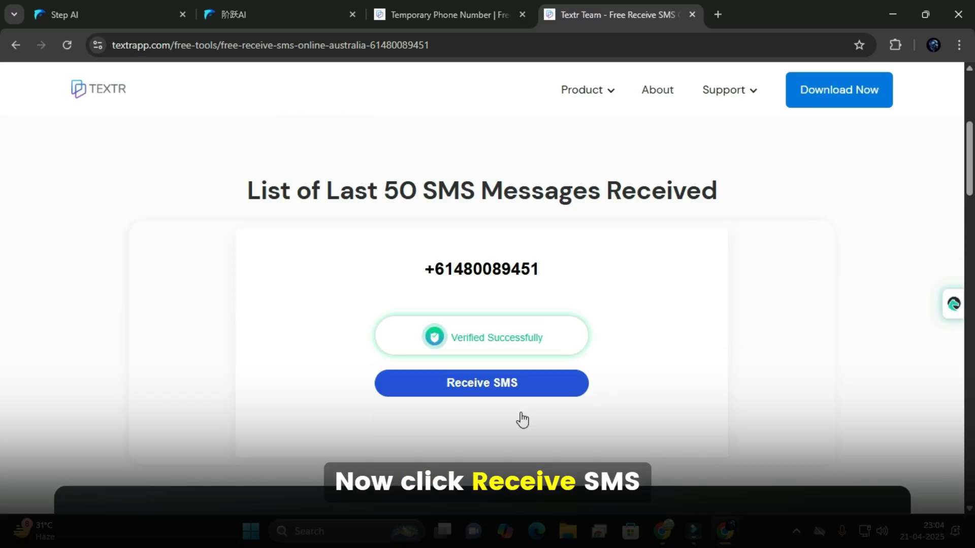
{"action": "scroll", "coordinate": [522, 387], "scroll_direction": "down", "scroll_amount": 2}
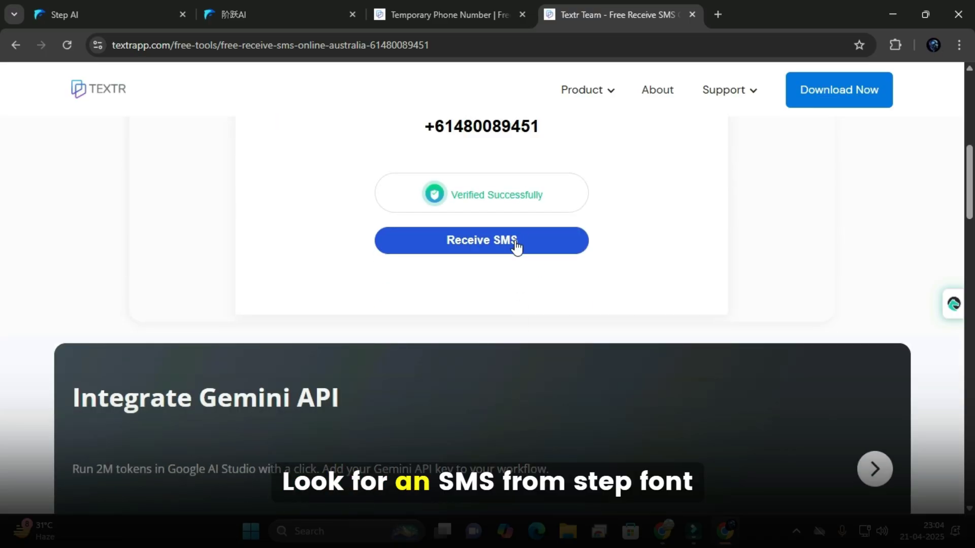
{"action": "left_click", "coordinate": [515, 247]}
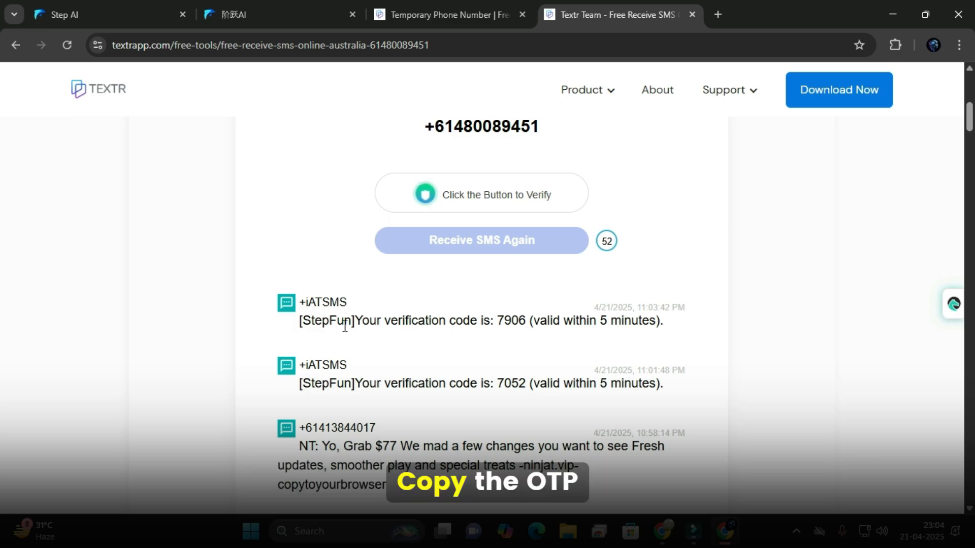
{"action": "left_click_drag", "start_coordinate": [497, 320], "coordinate": [528, 320]}
{"action": "key", "text": "ctrl+c"}
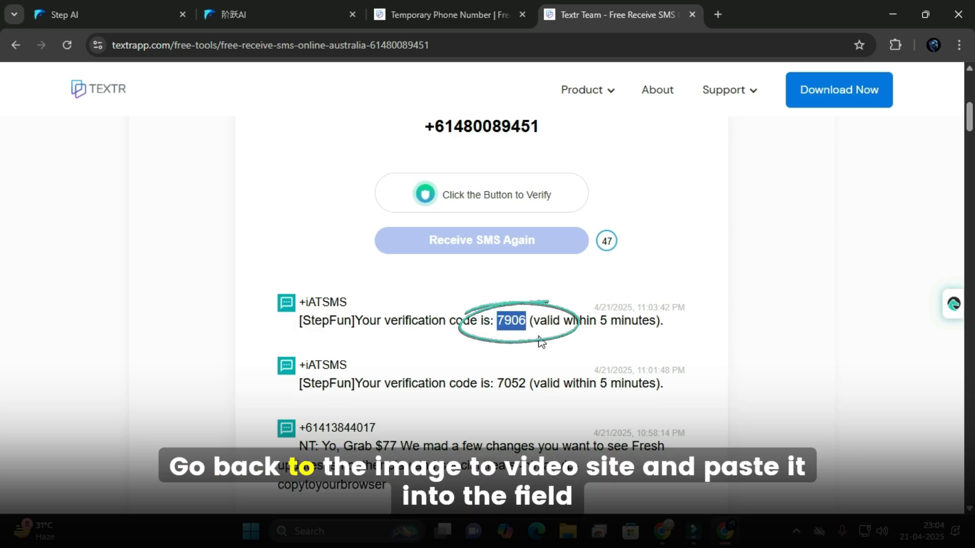
{"action": "left_click", "coordinate": [277, 16]}
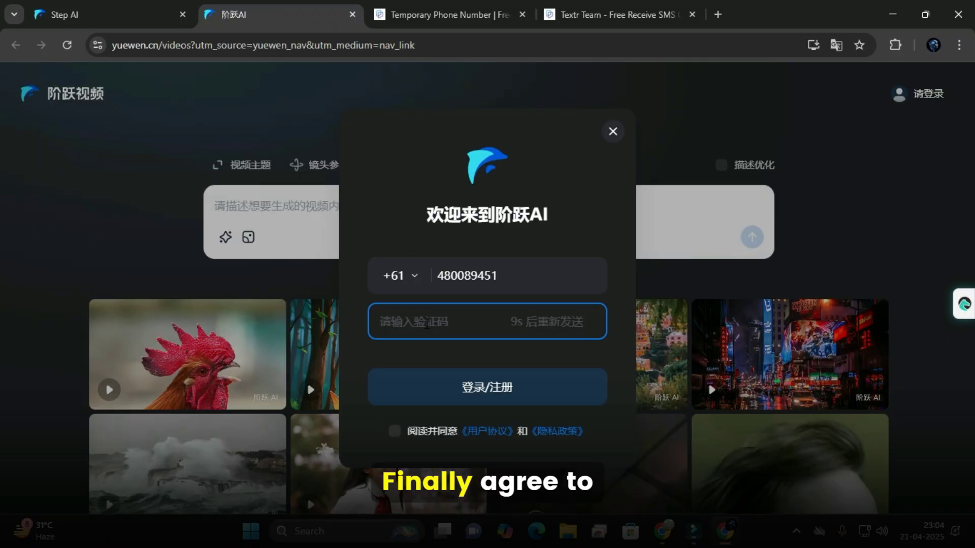
- Paste the verification code, submit 登录/注册, and confirm with 同意并登录
{"action": "key", "text": "ctrl+v"}
{"action": "left_click", "coordinate": [473, 391]}
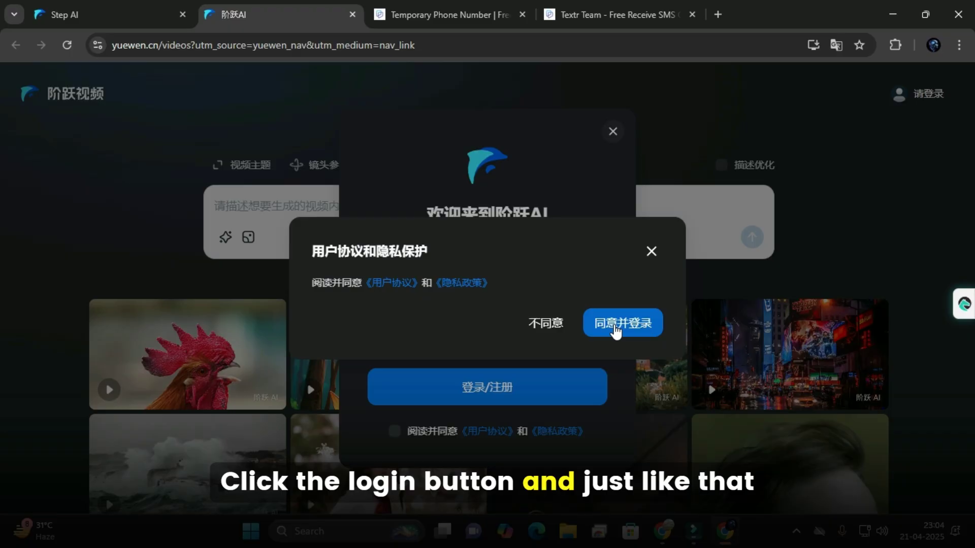
{"action": "left_click", "coordinate": [614, 327]}
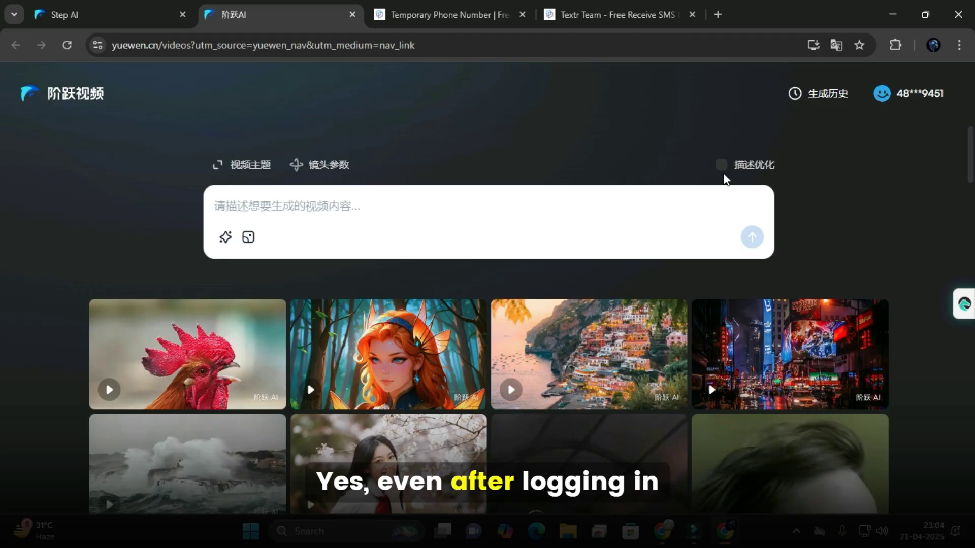
- Translate the Step Video page into English and show the Video Theme options
{"action": "left_click", "coordinate": [835, 46]}
{"action": "left_click", "coordinate": [787, 76]}
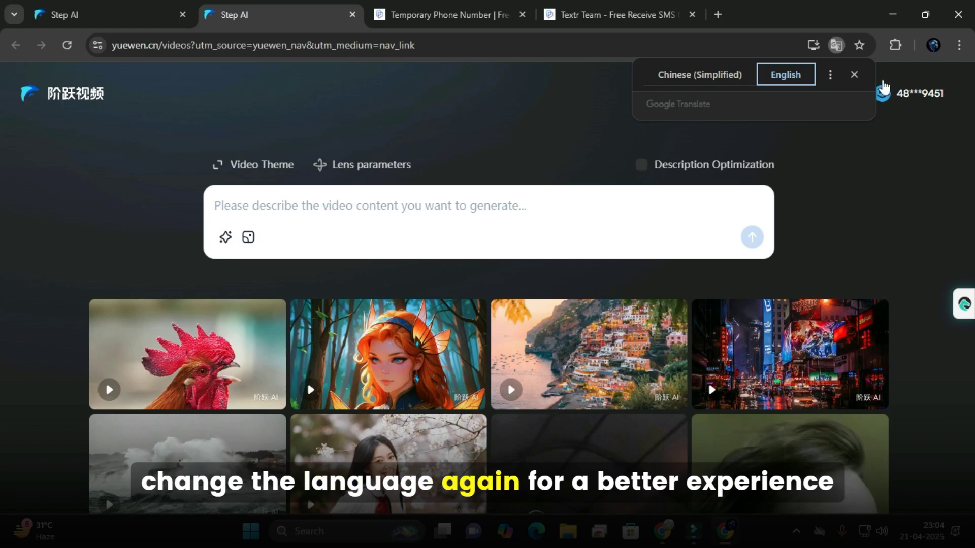
{"action": "left_click", "coordinate": [855, 76]}
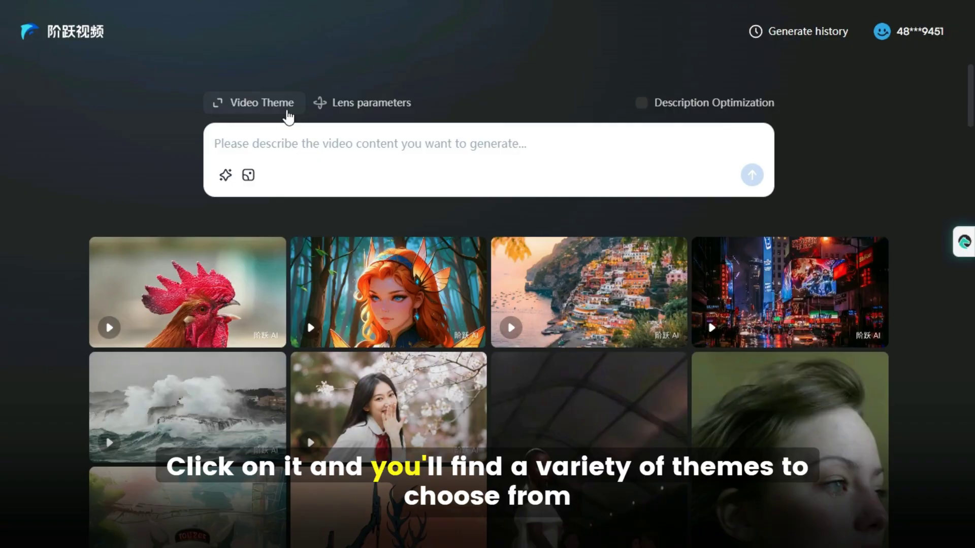
{"action": "left_click", "coordinate": [260, 110]}
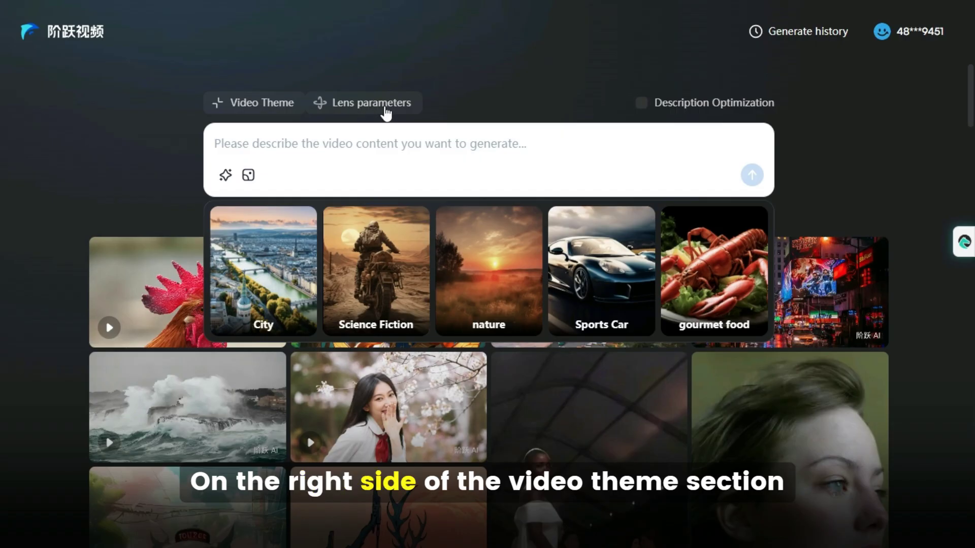
{"action": "left_click", "coordinate": [376, 114]}
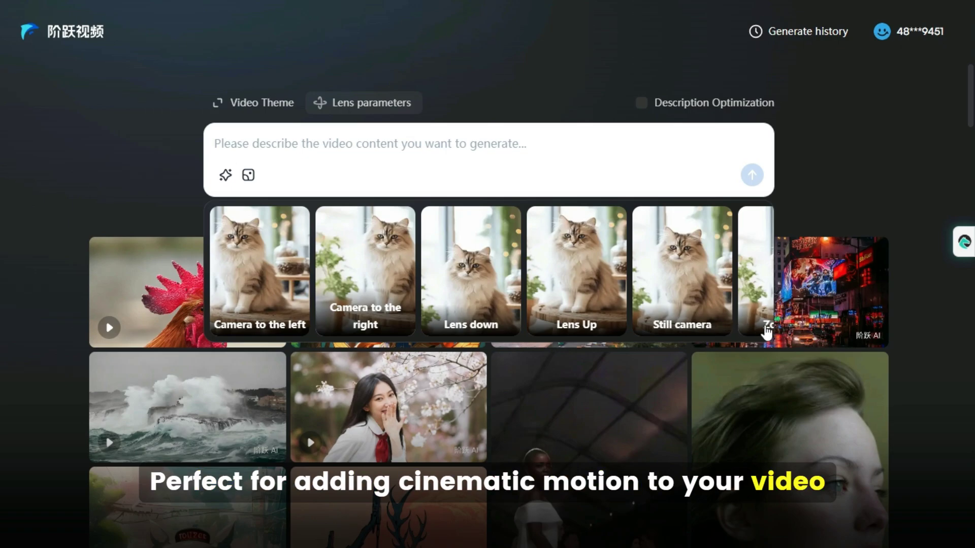
{"action": "left_click", "coordinate": [265, 104]}
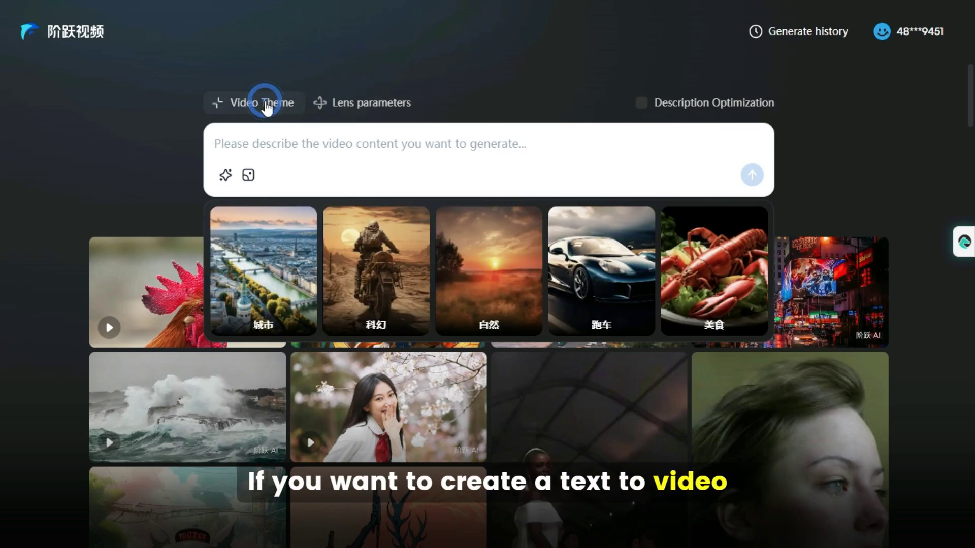
{"action": "left_click", "coordinate": [159, 152]}
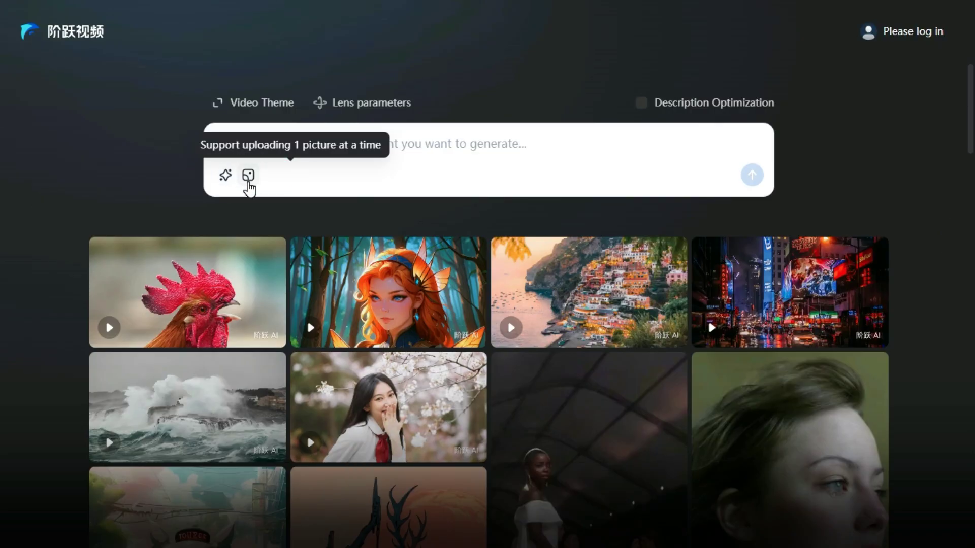
- Attach a portrait photo and paste the pirate-woman selfie prompt with parrot airship and floating ship
{"action": "left_click", "coordinate": [222, 142]}
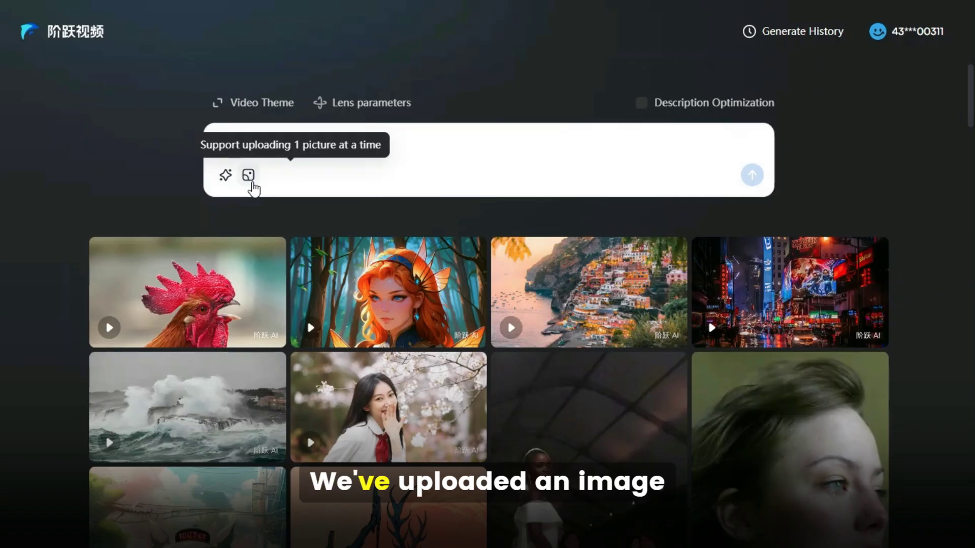
{"action": "left_click", "coordinate": [249, 177]}
{"action": "left_click", "coordinate": [853, 487]}
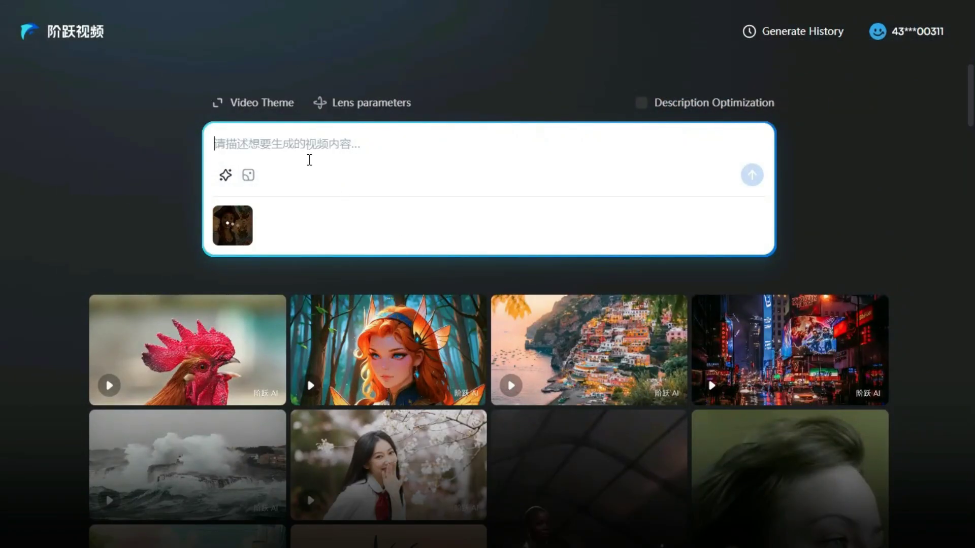
{"action": "left_click", "coordinate": [298, 152]}
{"action": "type", "text": "\"A cheerful young pirate woman with a long red braid takes a selfie at sunset, wearing a leather vest, white shirt, and a classic pirate hat. Behind her, a colorful parrot flies in a small wooden airship attached to a red balloon. A whimsical pirate ship floats on a small island with a waterfall cascading down into the ocean. Cute, cartoonish lemurs play hopscotch among pink cotton-candy-like trees on the island. The scene is vibrant, magical, and full of adventurous energy, with a warm, golden sky.\""}
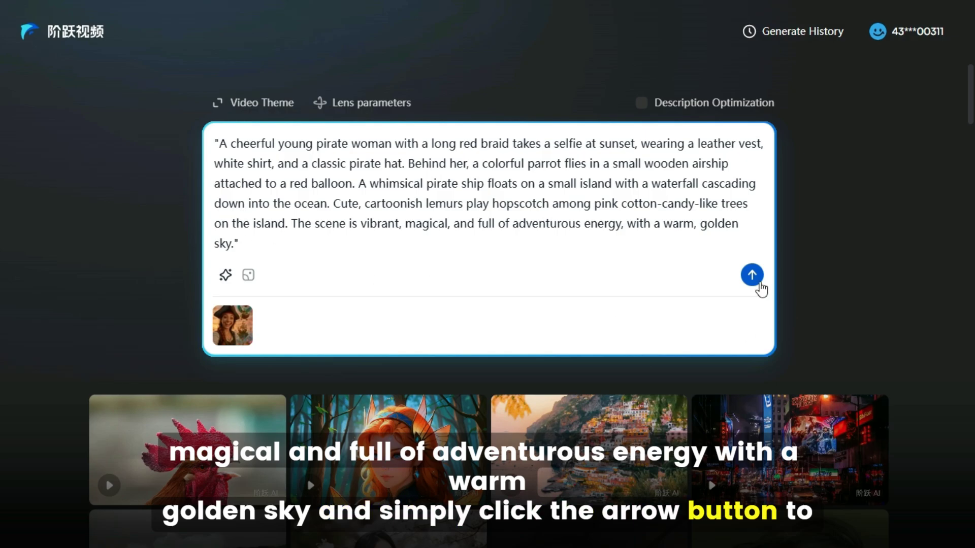
- Generate the pirate-woman selfie video, then preview and replay it before closing the preview
{"action": "left_click", "coordinate": [752, 275]}
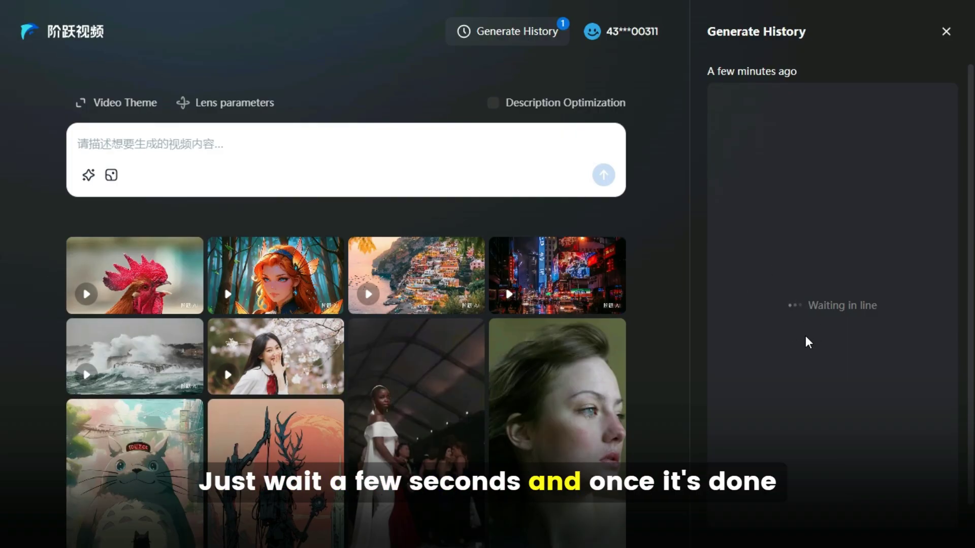
{"action": "left_click", "coordinate": [839, 365]}
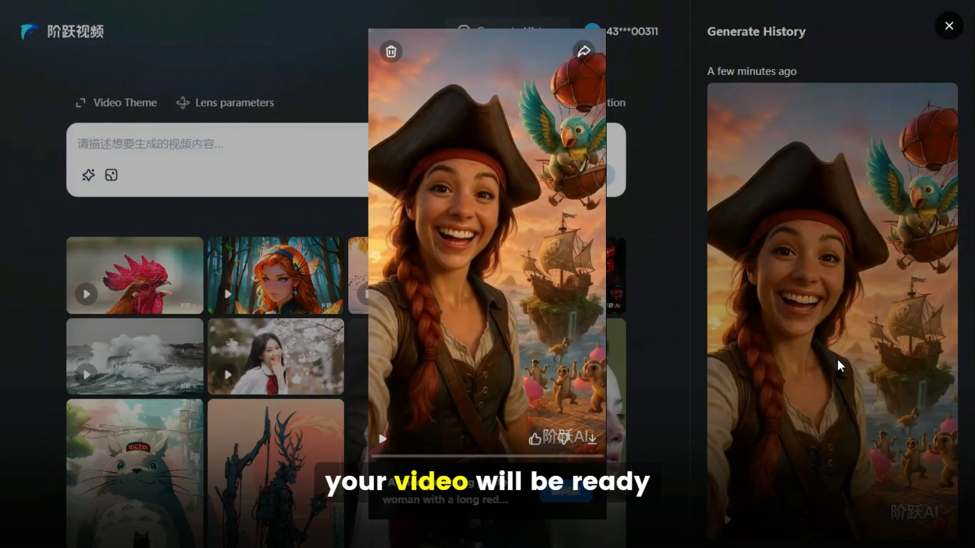
{"action": "left_click", "coordinate": [382, 439]}
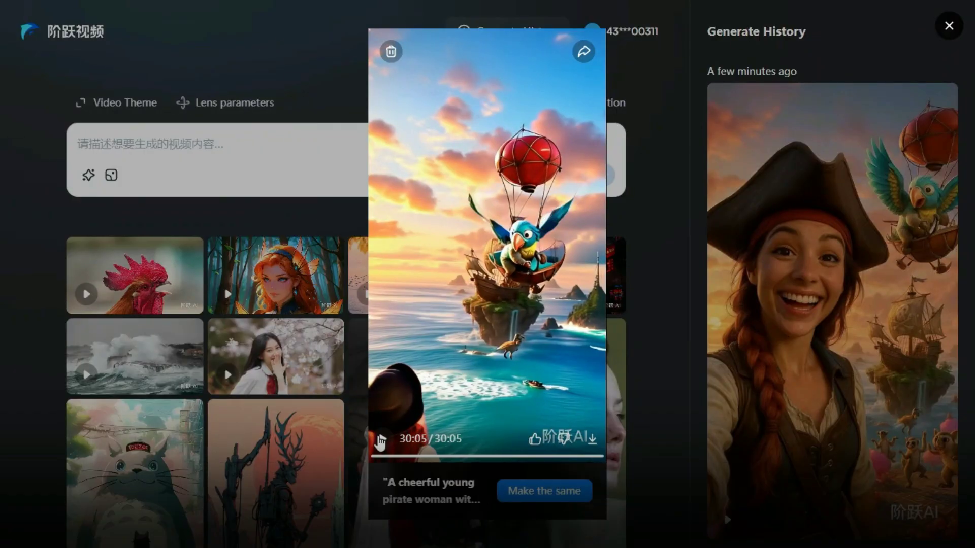
{"action": "left_click", "coordinate": [381, 440]}
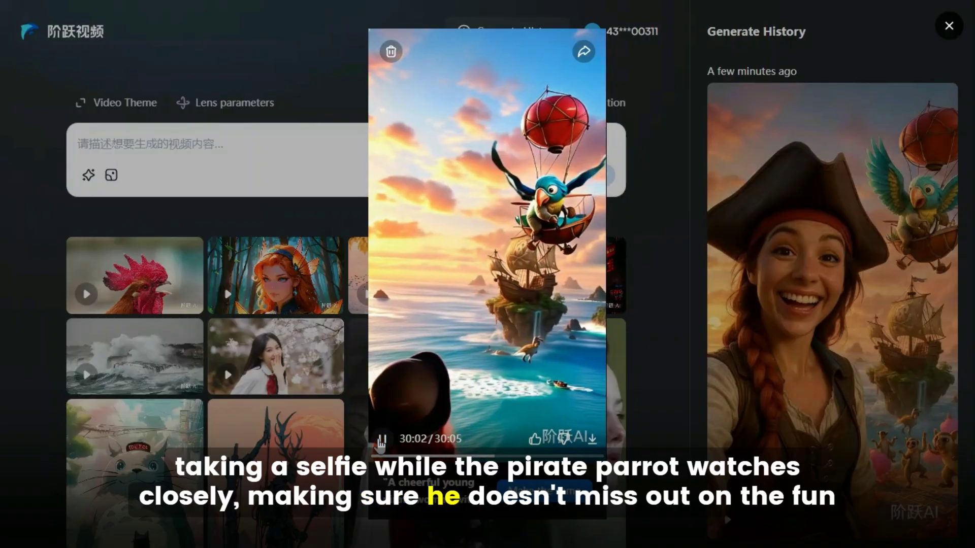
{"action": "left_click", "coordinate": [122, 222]}
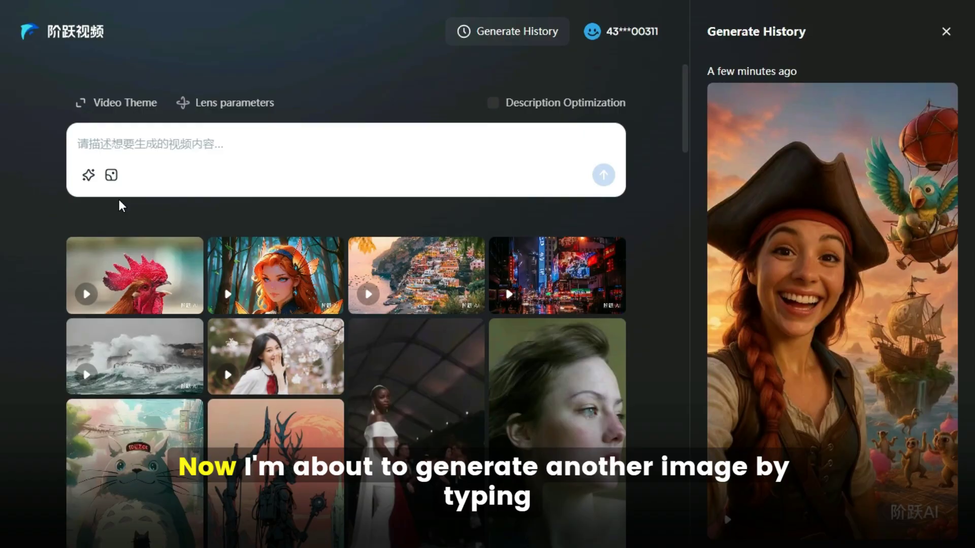
- Generate the turban-wearing man's desert-marketplace selfie video and preview it
{"action": "left_click", "coordinate": [300, 141]}
{"action": "type", "text": "\"A joyful young man with a beard and bright smile takes a selfie in a vibrant desert marketplace. He wears a colorful, intricately patterned turban and matching vest with a deep red scarf. Behind him, a festive camel adorned with vivid peacock-feather decorations dances joyfully, alongside a small, playful creature with a colorful mane. Traditional woven tents with rich, warm patterns are visible in the background, bathed in golden sunset light, creating a lively, magical atmosphere full of energy and celebration.\""}
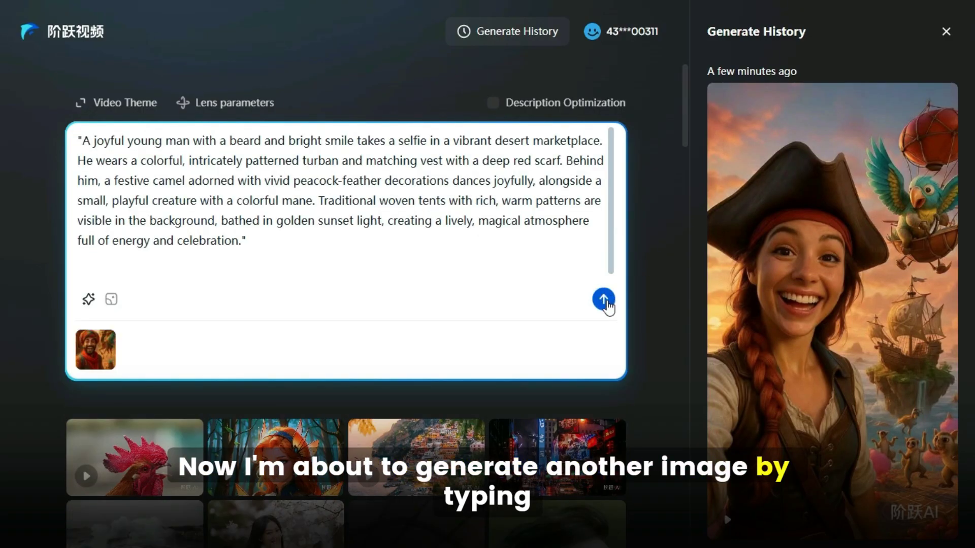
{"action": "left_click", "coordinate": [603, 301]}
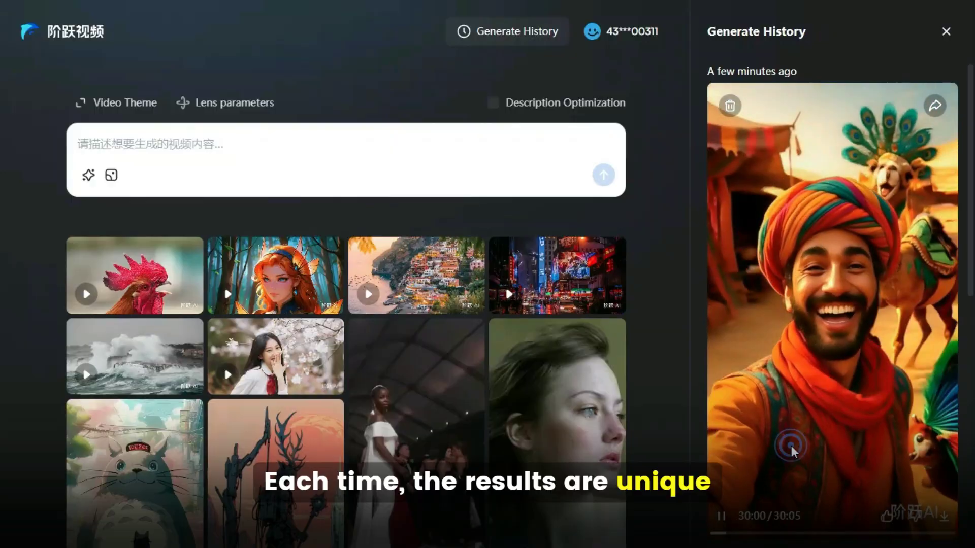
{"action": "left_click", "coordinate": [791, 445]}
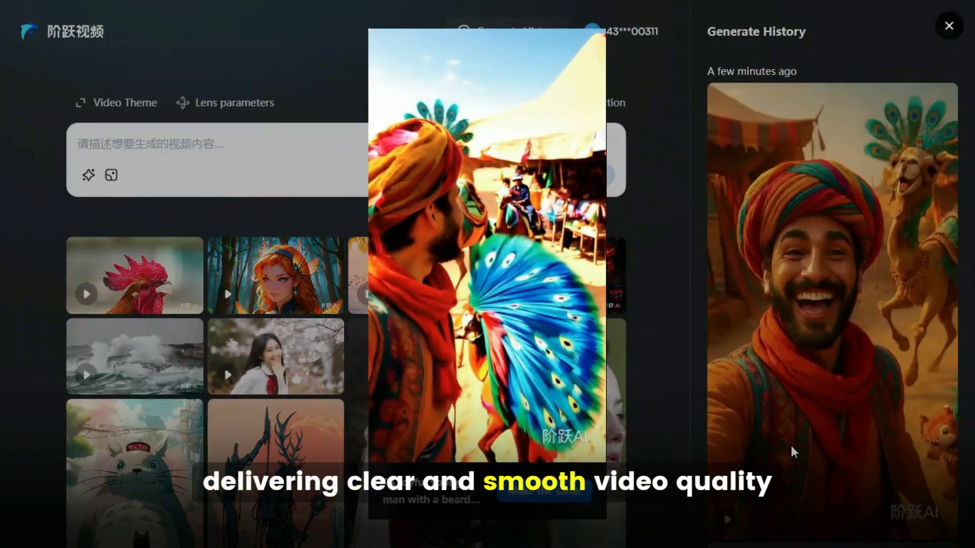
{"action": "left_click", "coordinate": [681, 337]}
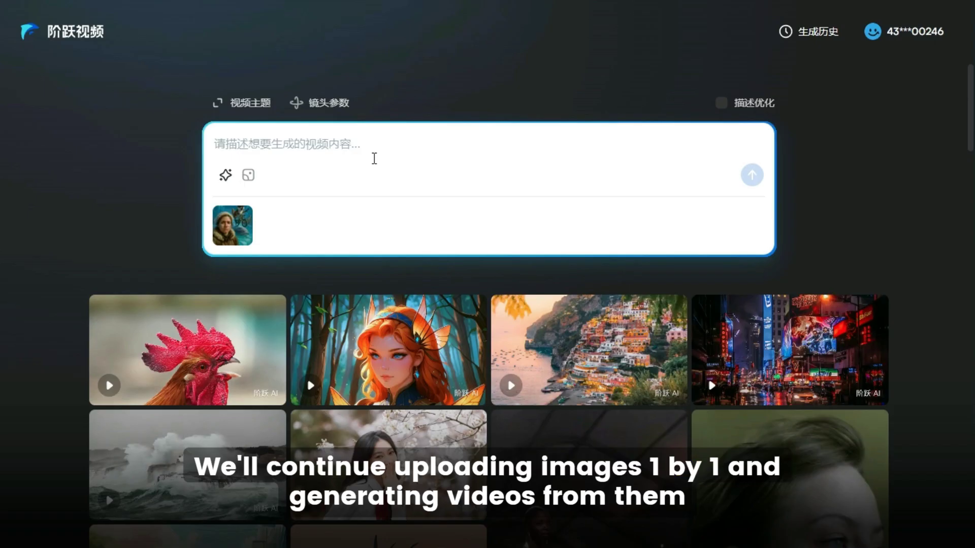
- Paste and generate the next selfie prompt, then open the new video in preview
{"action": "type", "text": "\"A young woman in a brown winter jacket with a fur-lined hood and a white wool hat takes a selfie with a confused, unimpressed expression. She stands in a surreal, icy landscape filled with giant blue glaciers. Behind her, a cartoonish fox wearing ski goggles rides a golden BMX bike over a smiling, massive ice whale. Playful, animated lemurs cheer and dance in the background. The scene is whimsical, adventurous, and slightly chaotic, with a bright, chilly atmosphere."}
{"action": "left_click", "coordinate": [752, 257]}
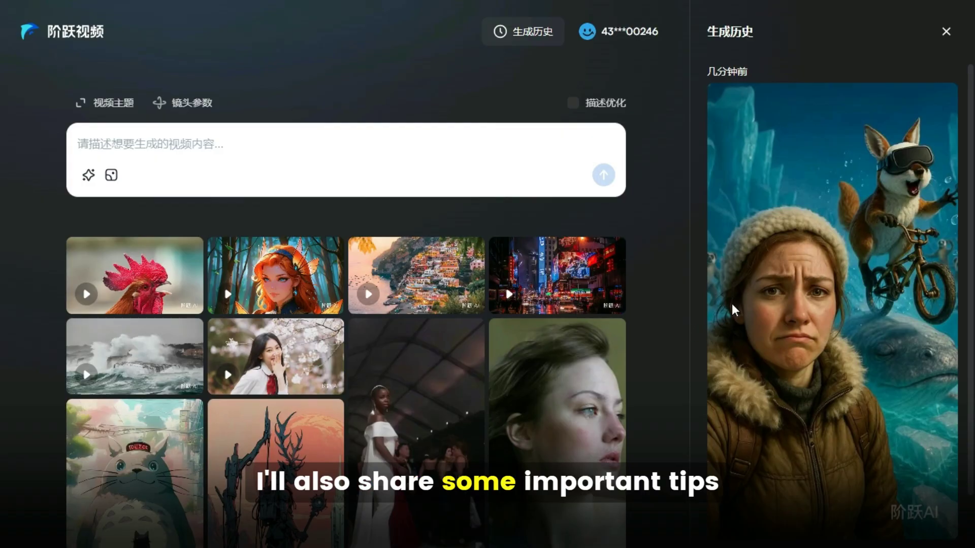
{"action": "mouse_move", "coordinate": [822, 376]}
{"action": "left_click", "coordinate": [762, 361]}
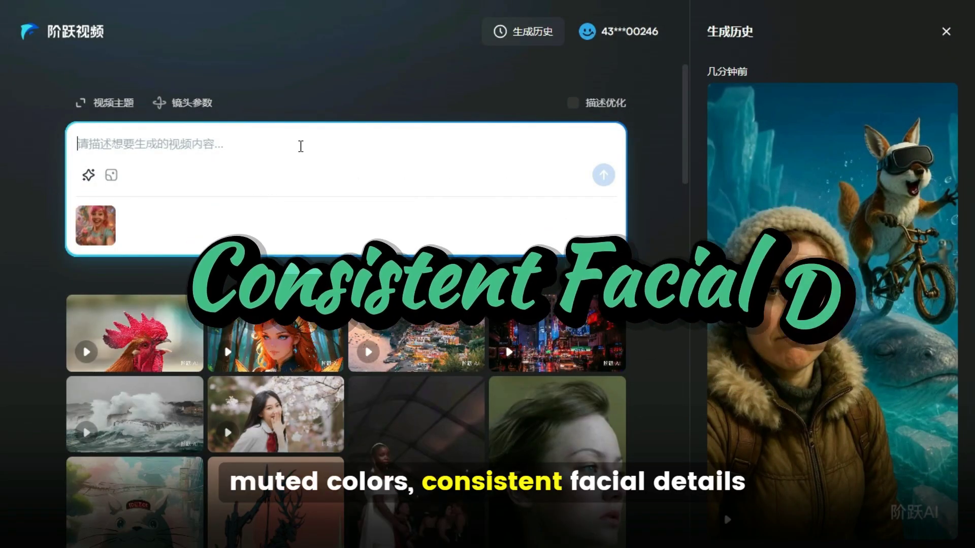
- Generate and preview the pink-haired baker's bakery selfie video, then submit the candy-village prompt
{"action": "type", "text": "A cheerful young woman with vibrant pink hair, wearing a pastel blue chef hat and a pink apron decorated with a cupcake design, takes a selfie in a whimsical bakery. She holds a cupcake with bright pink frosting, her face dusted playfully with flour. Around her, colorful cupcakes float magically in the air, assisted by small, enchanting dragon-fairy creatures with sparkling wings. The cozy bakery is bathed in a soft, warm light, filled with baking tools and a sense of joy, wonder, and sweet magic."}
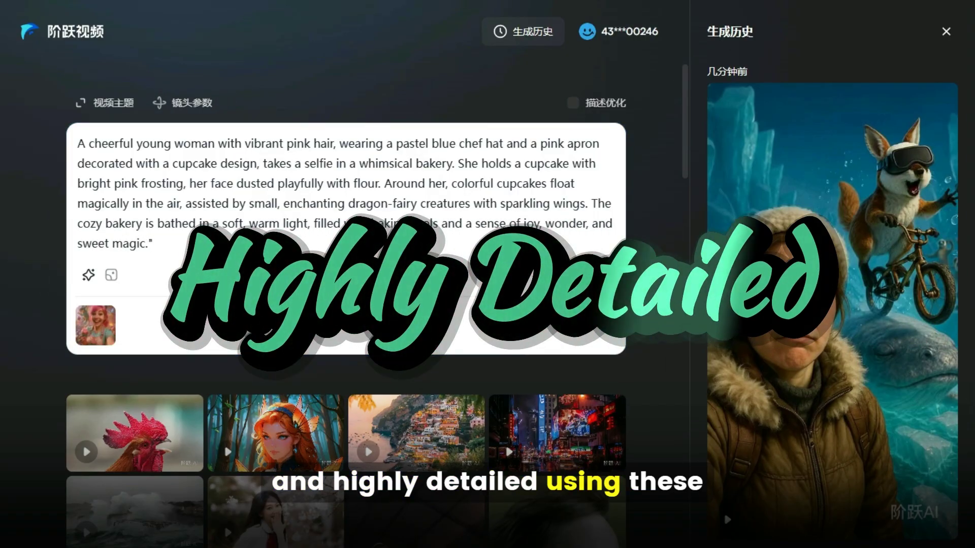
{"action": "left_click", "coordinate": [603, 334]}
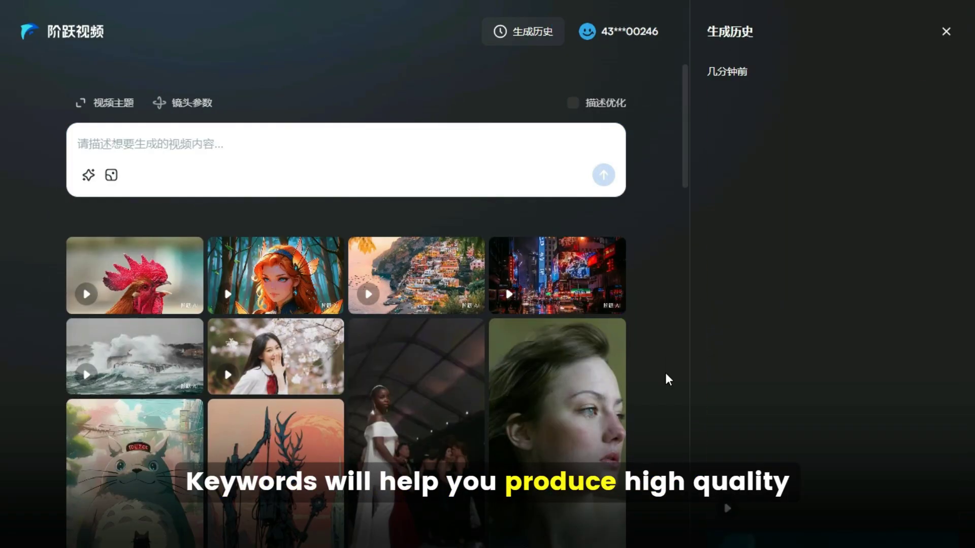
{"action": "mouse_move", "coordinate": [778, 398]}
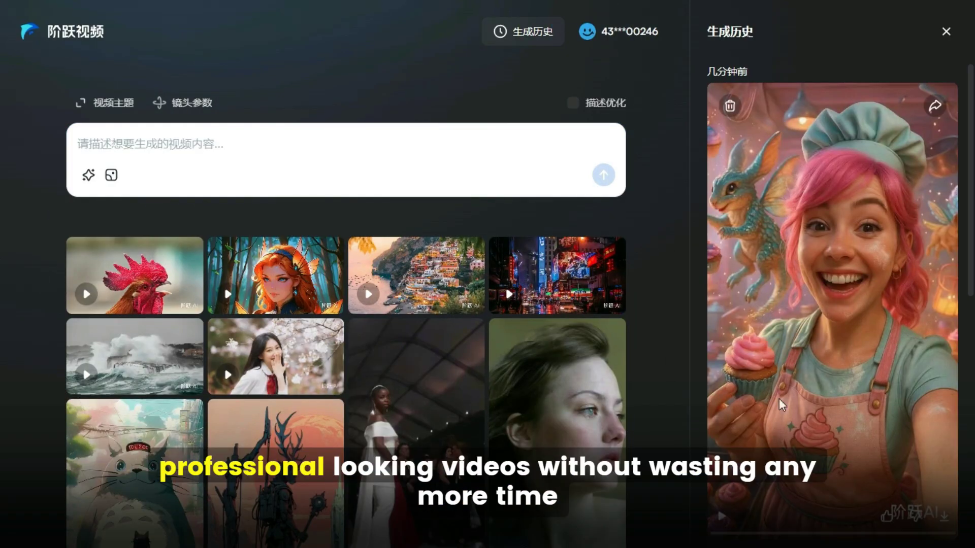
{"action": "left_click", "coordinate": [769, 436]}
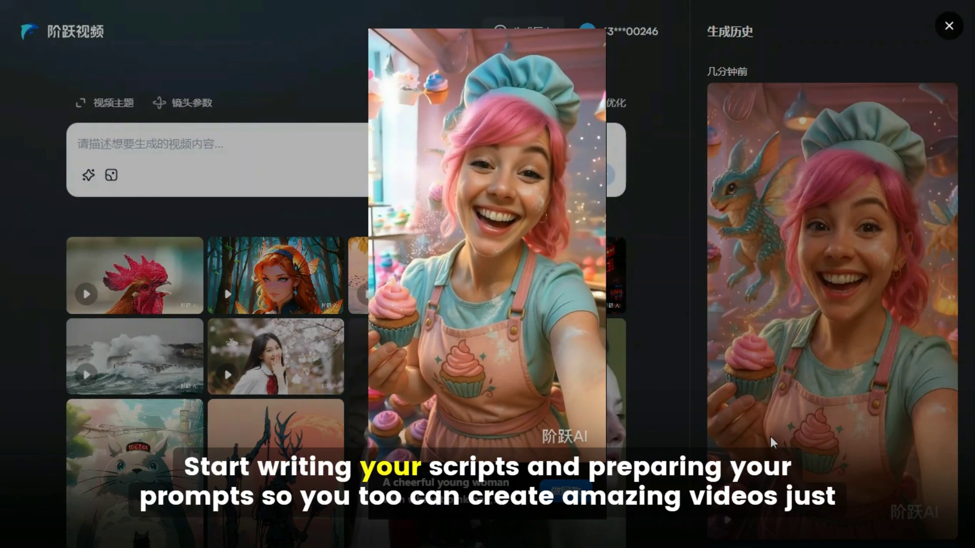
{"action": "left_click", "coordinate": [648, 414]}
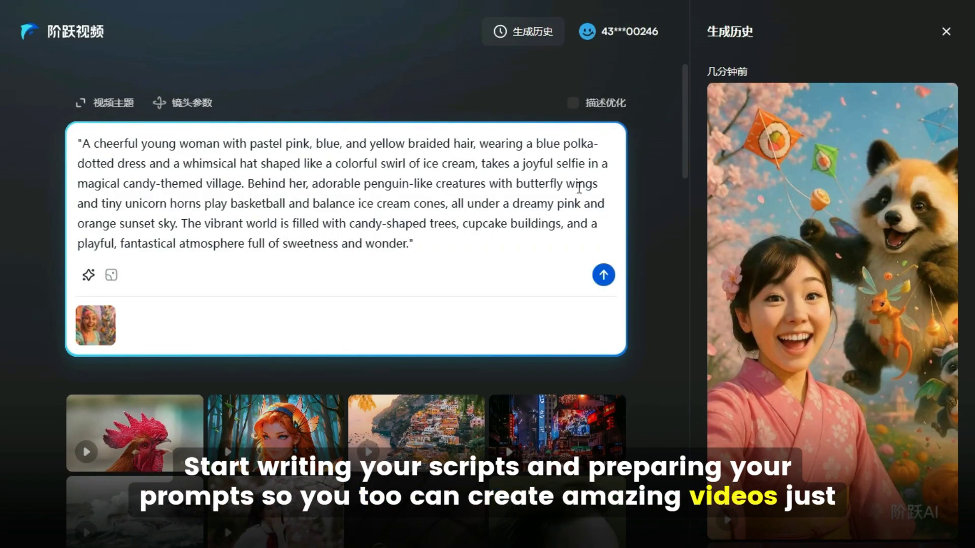
{"action": "left_click", "coordinate": [604, 275]}
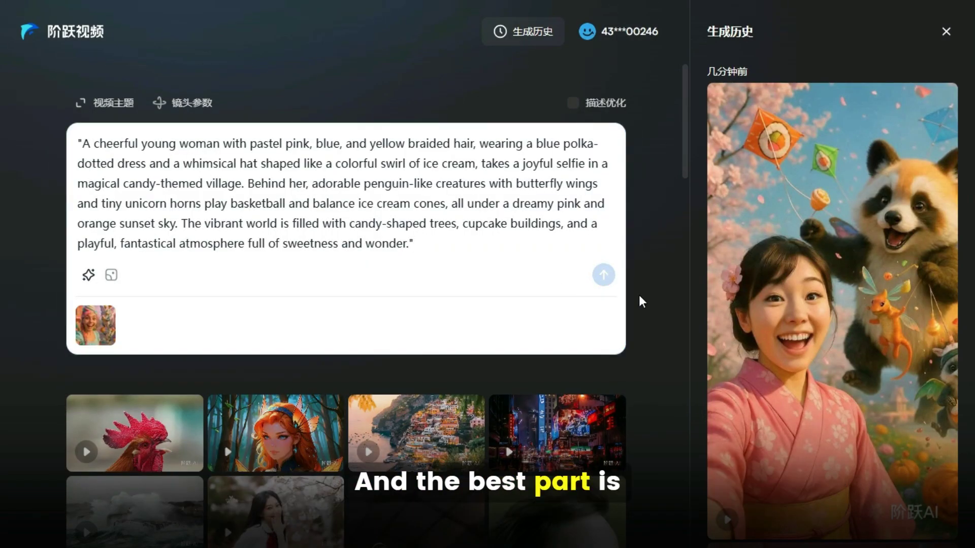